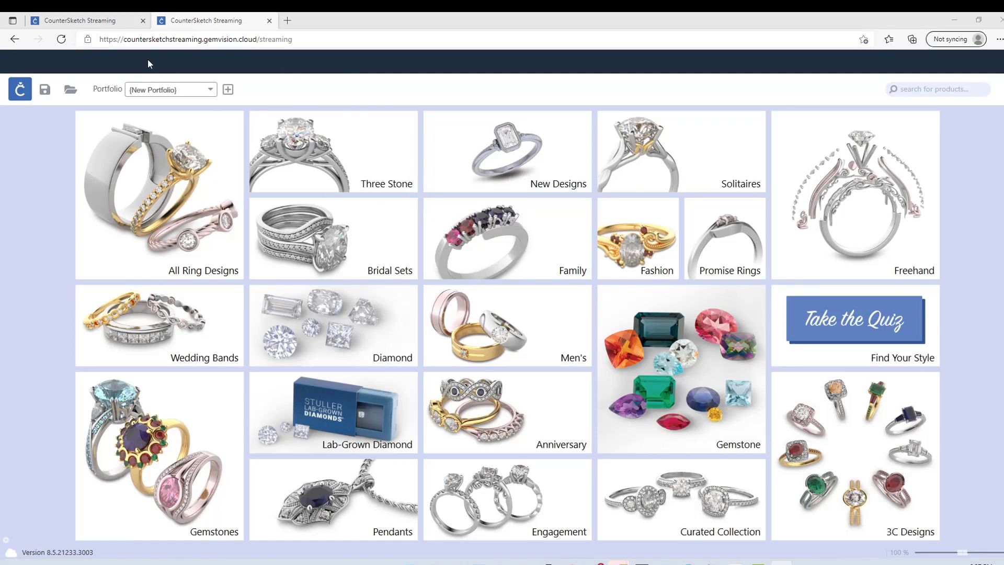
- Show the Manage Files browser, then return to the eternity ring in MatrixGold and orbit it
left_click(103, 21)
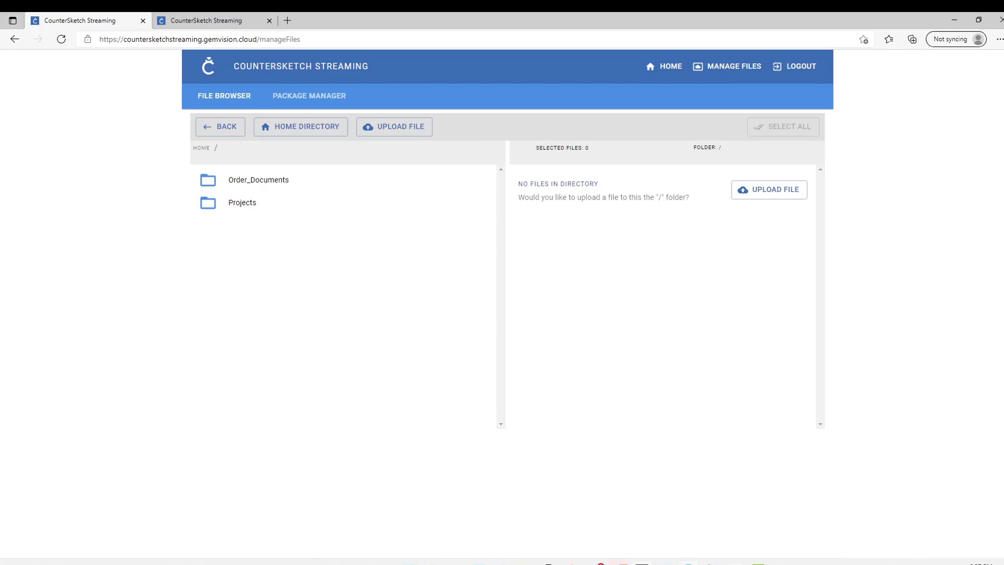
left_click(643, 563)
left_click(640, 423)
right_click_drag(640, 424, 489, 298)
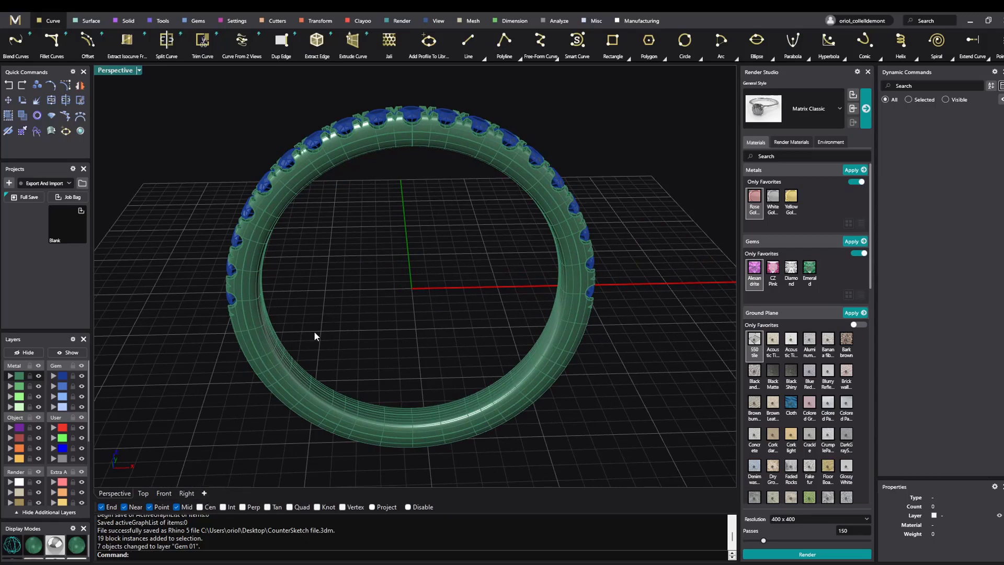
- In Front view, move the three top centre gems onto layer Gem 02
left_click(163, 493)
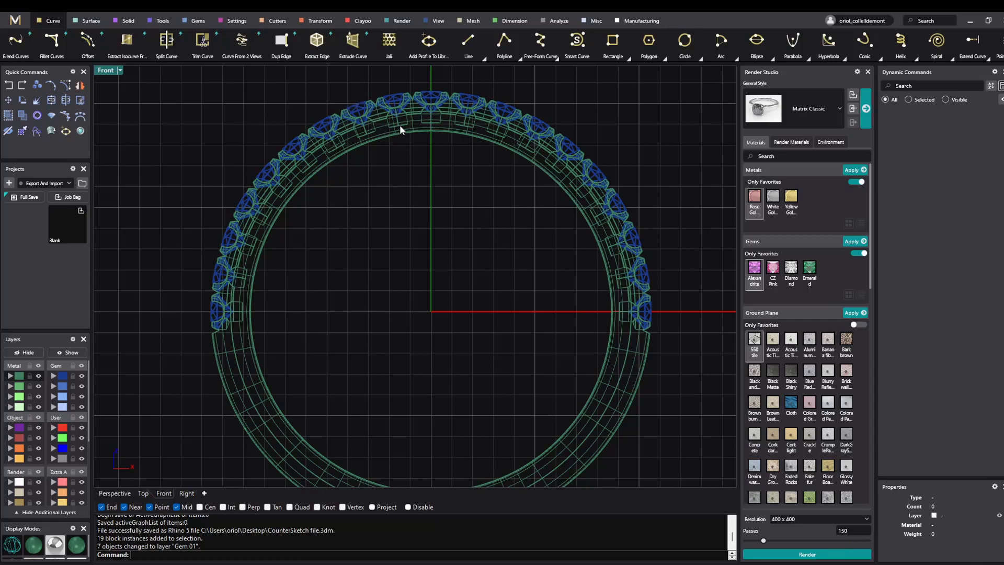
left_click(396, 93)
left_click(430, 99, "shift")
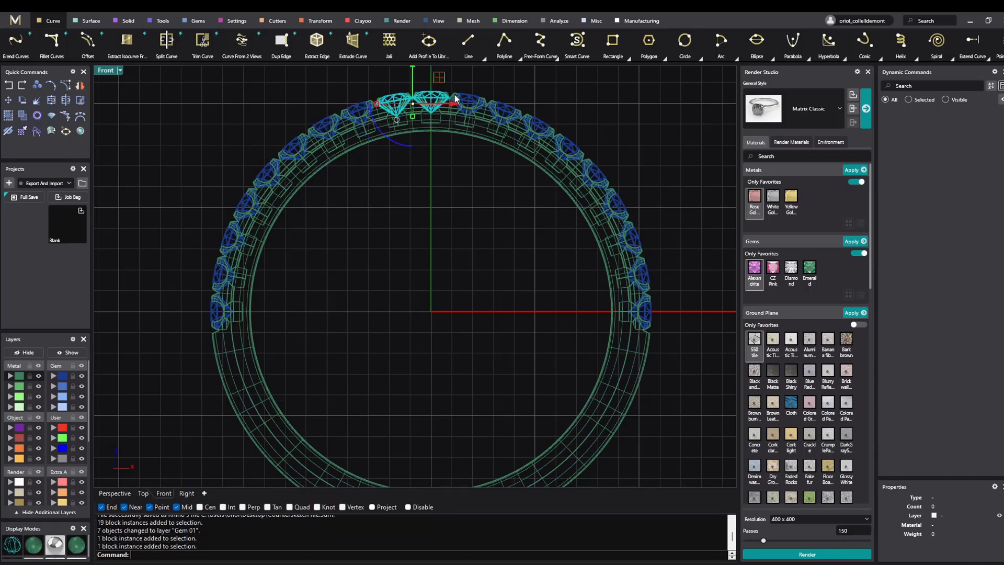
left_click(471, 96, "shift")
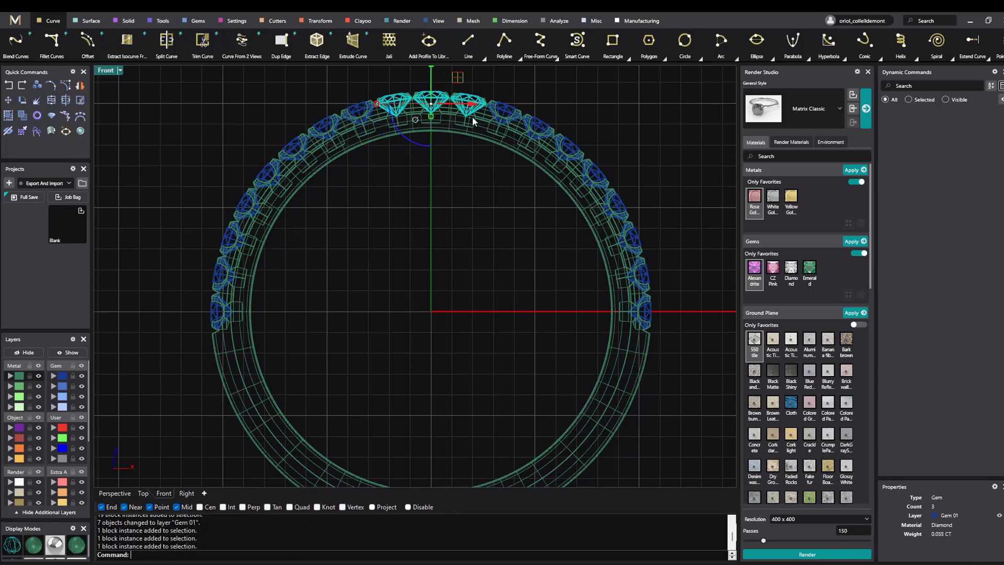
left_click(53, 386)
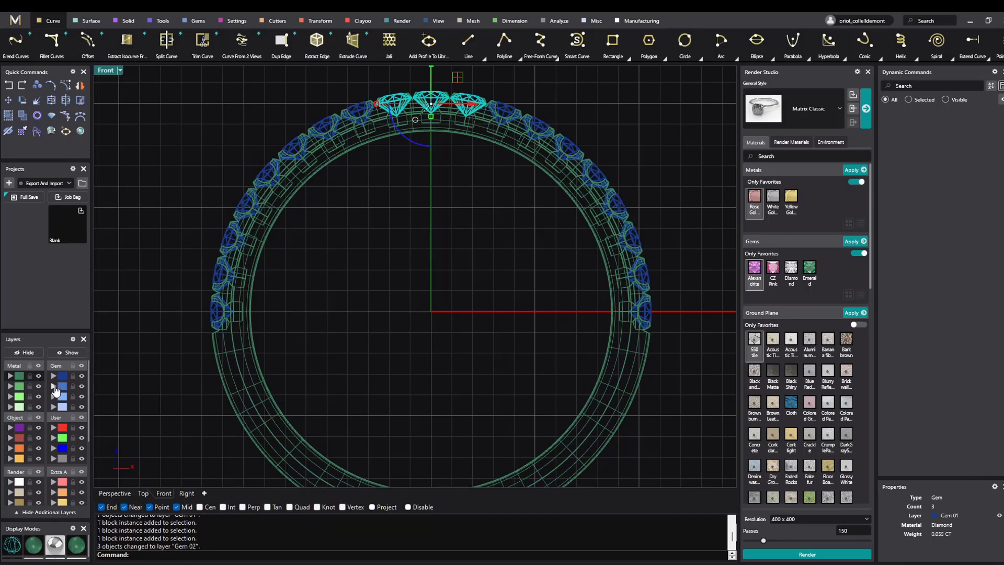
- Move two gems on each shoulder onto layer Gem 03, then return to Perspective view
left_click(290, 120)
left_click(292, 142)
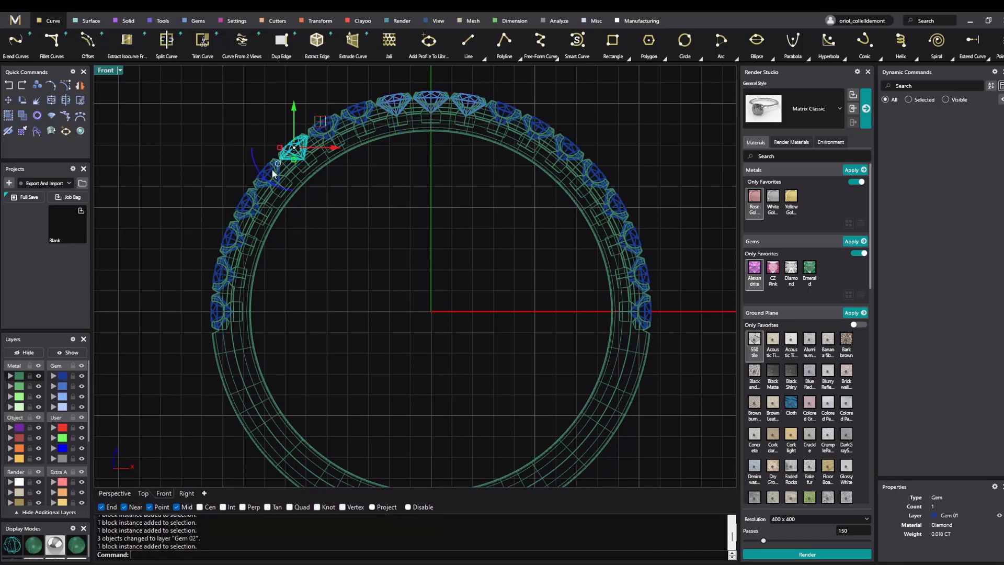
left_click(271, 175, "shift")
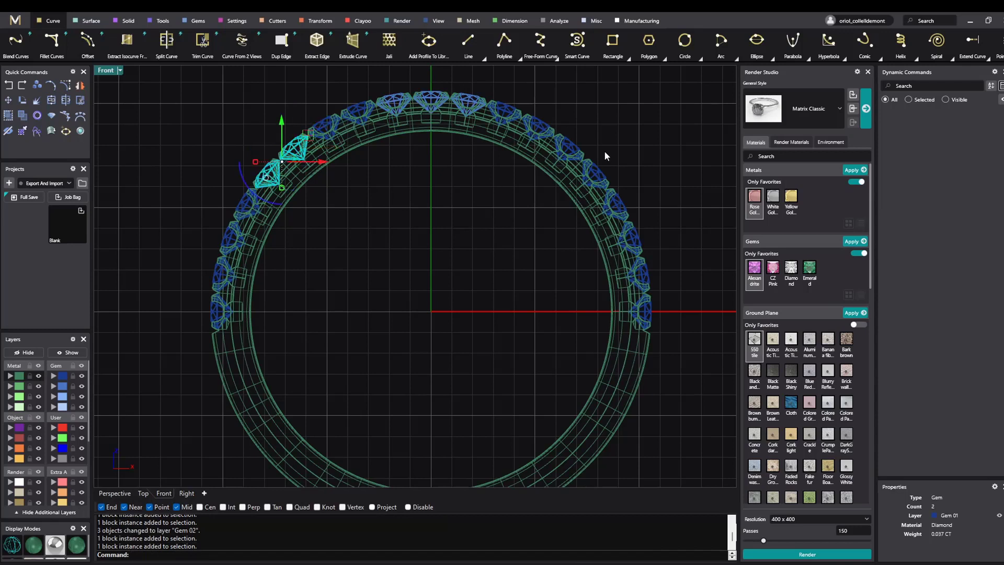
left_click(575, 148, "shift")
left_click(597, 171, "shift")
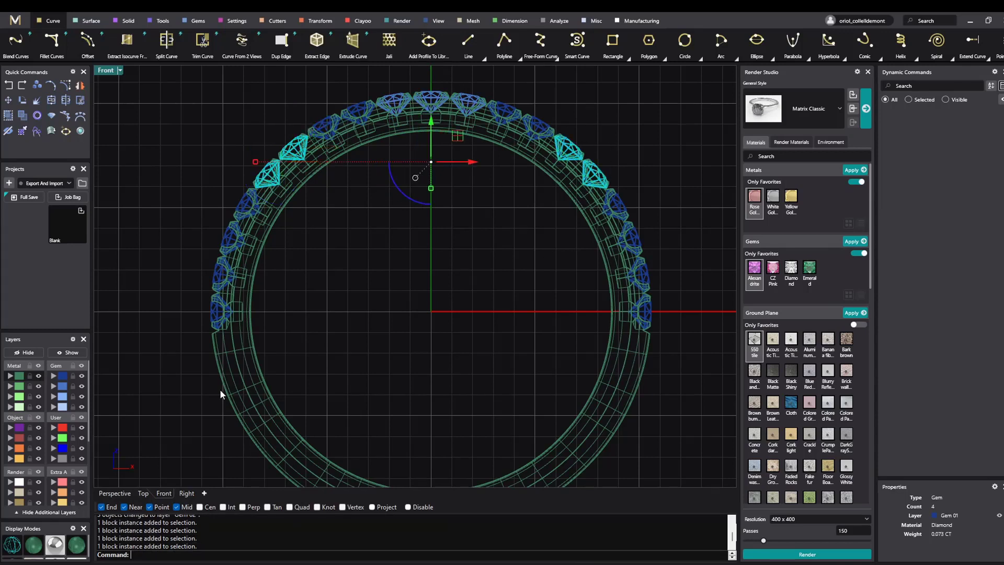
left_click(54, 397)
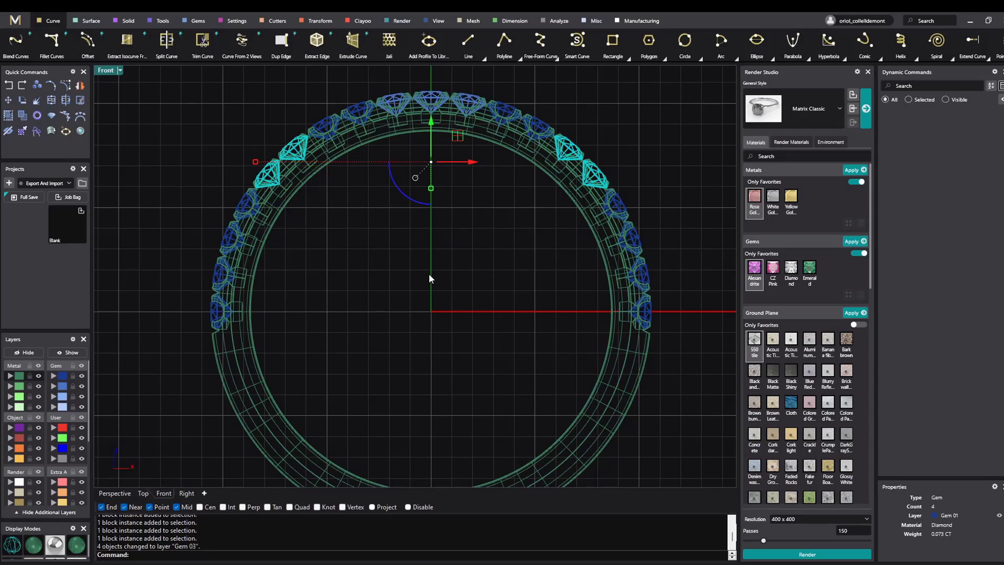
key("Escape")
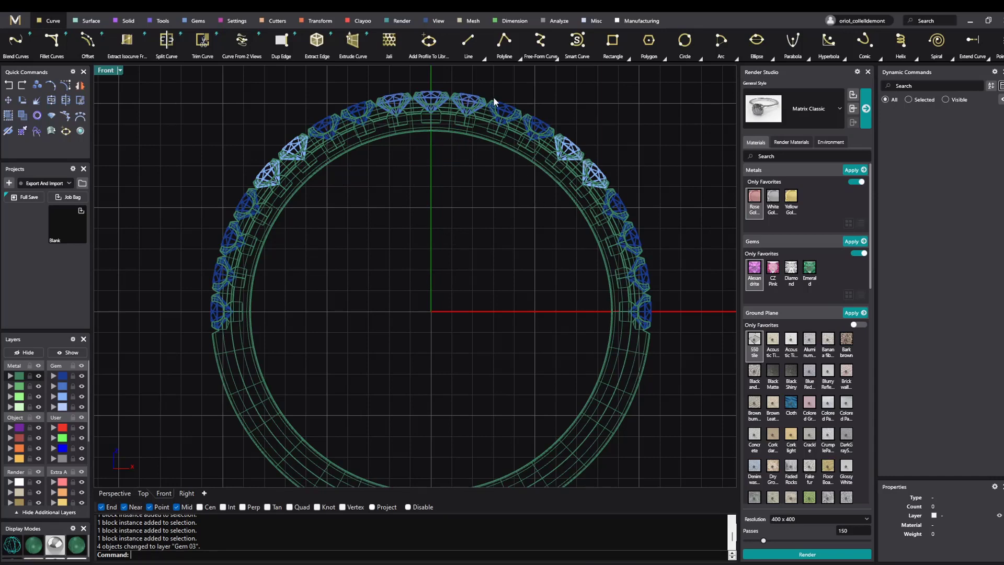
left_click(113, 493)
right_click_drag(347, 262, 395, 292)
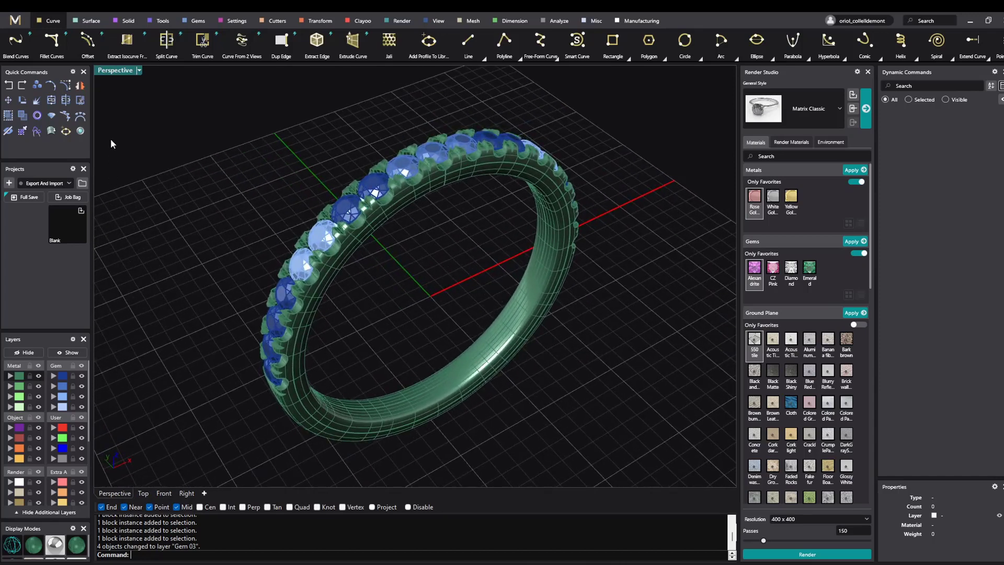
- Save the ring to the Desktop as Rhino 5 3D model 'CounterSketch file.3dm'
left_click(14, 21)
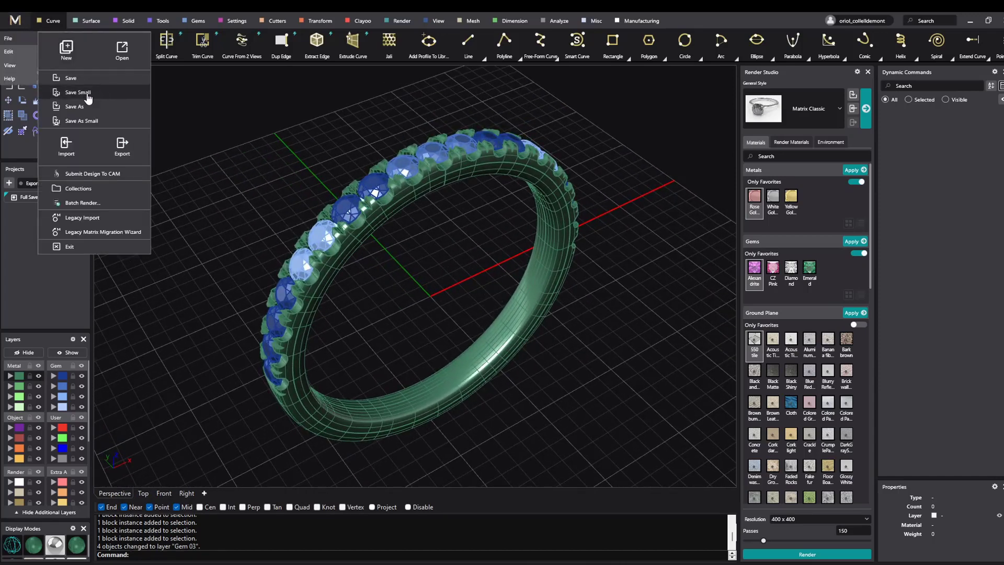
left_click(67, 120)
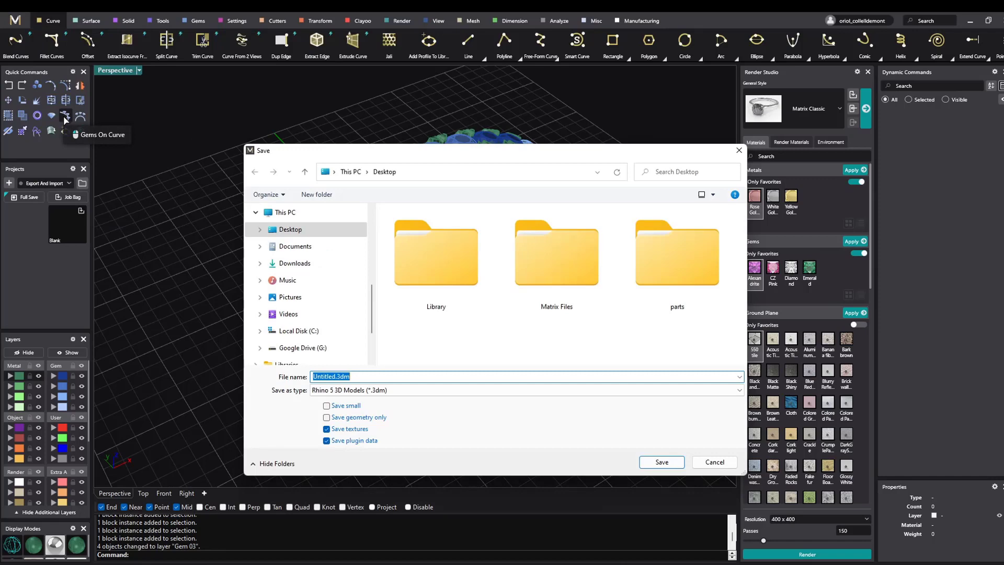
left_click(404, 390)
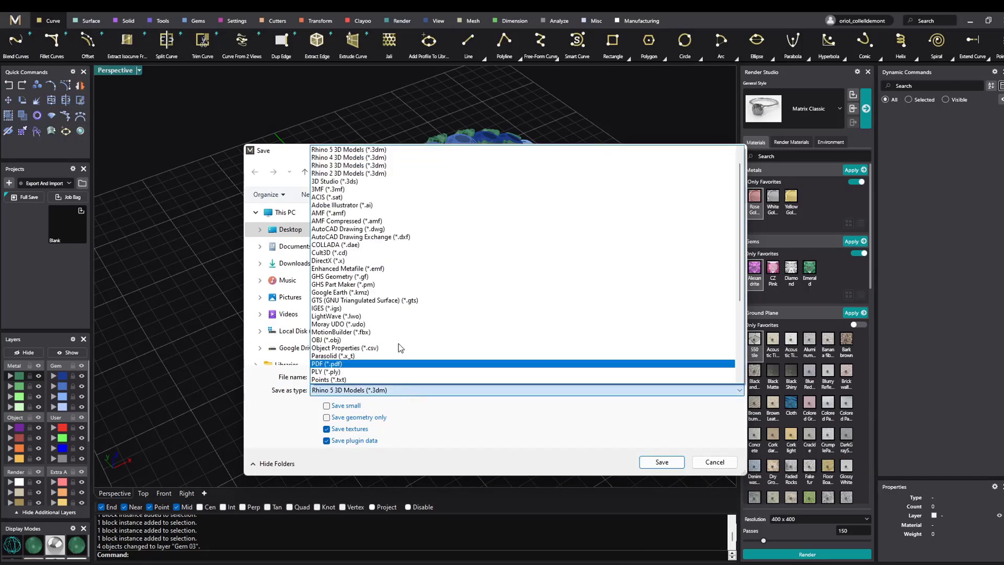
left_click(370, 150)
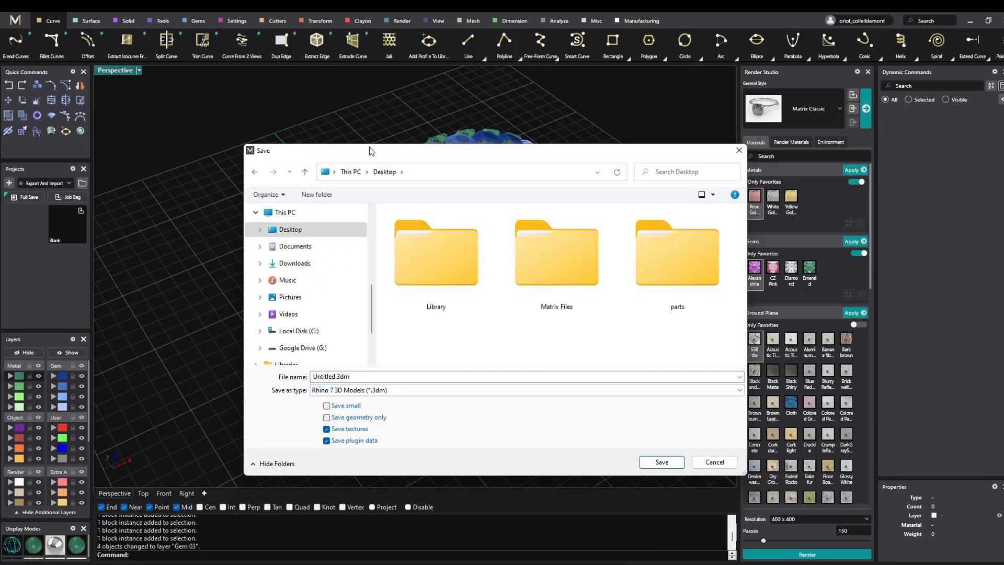
left_click(347, 393)
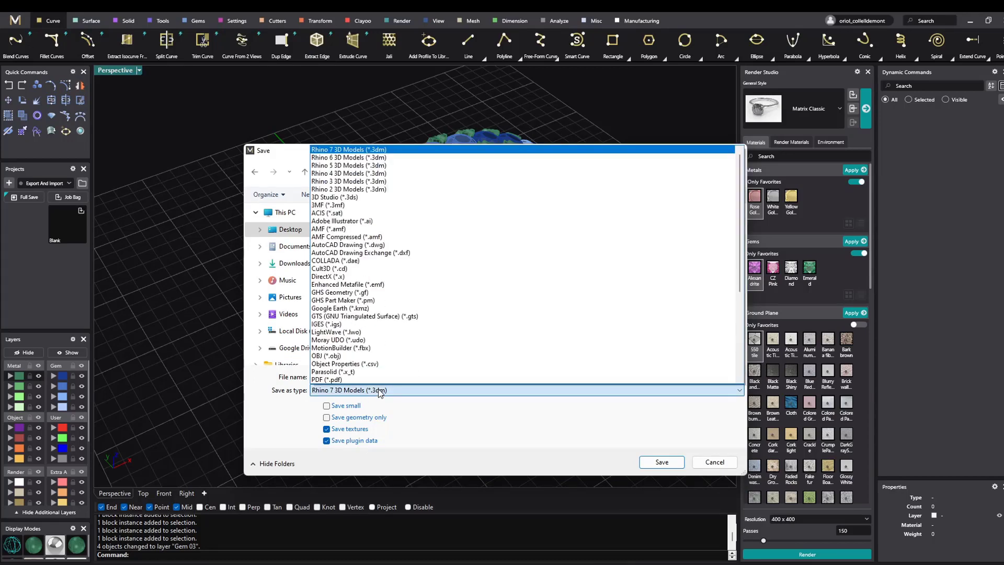
left_click(368, 166)
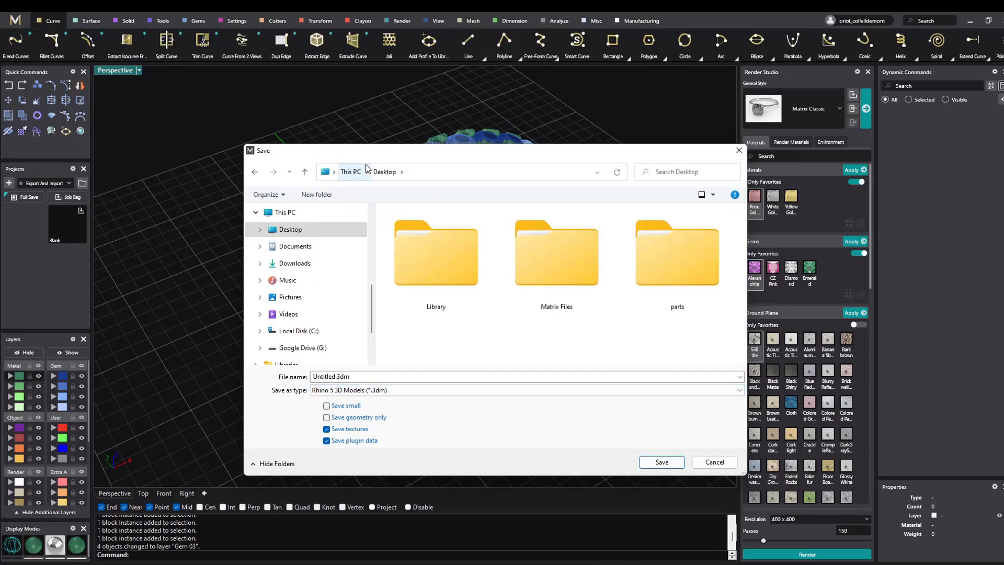
left_click(370, 377)
type("CounterSketch file")
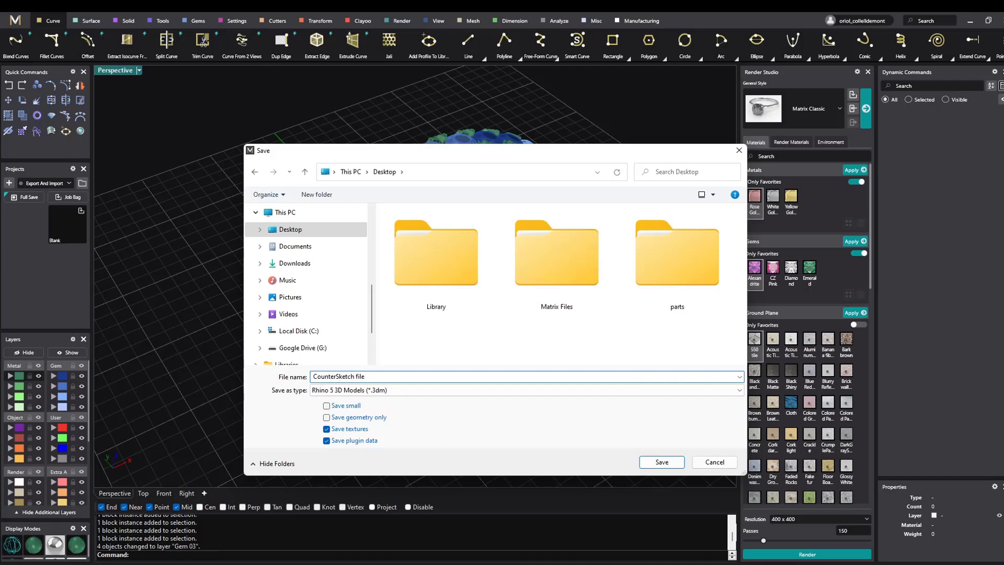
left_click(662, 463)
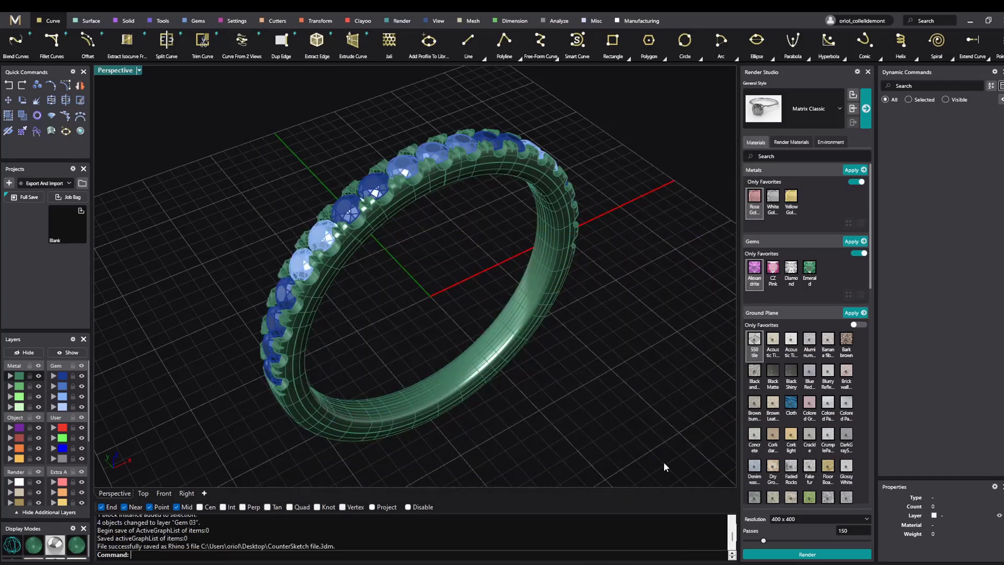
left_click(970, 21)
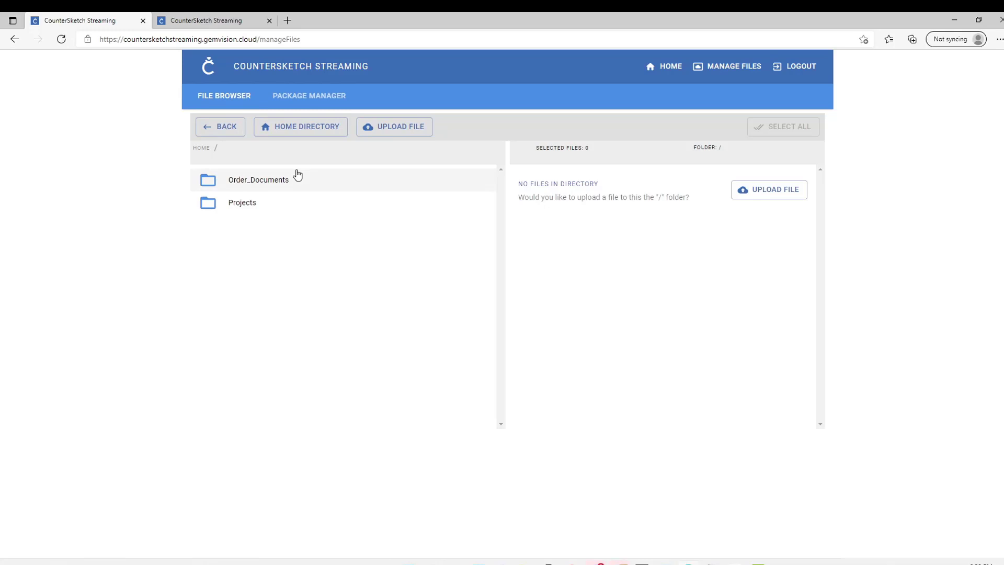
- Upload CounterSketch file.3dm from the Desktop into the Projects/Oriol folder
left_click(241, 203)
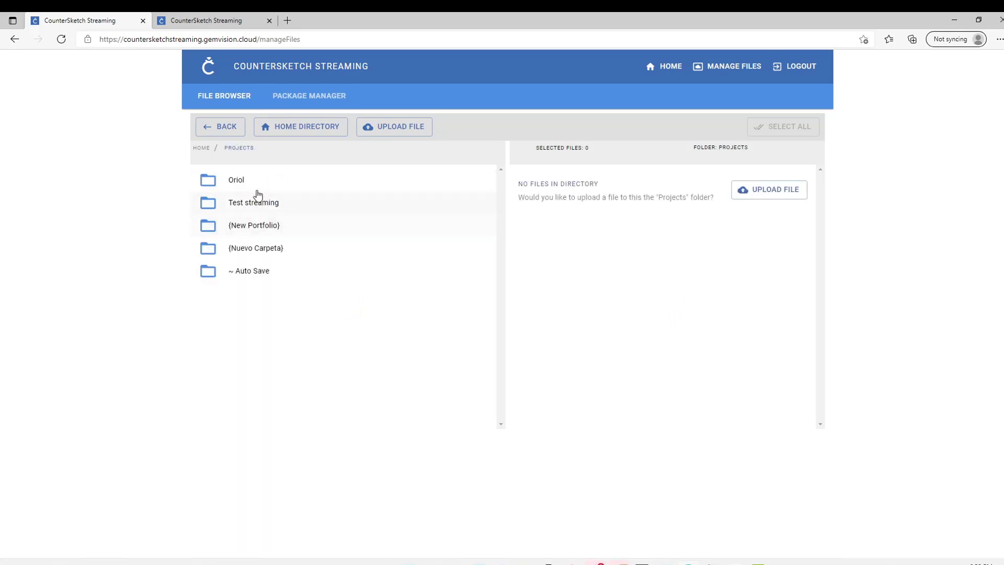
left_click(243, 186)
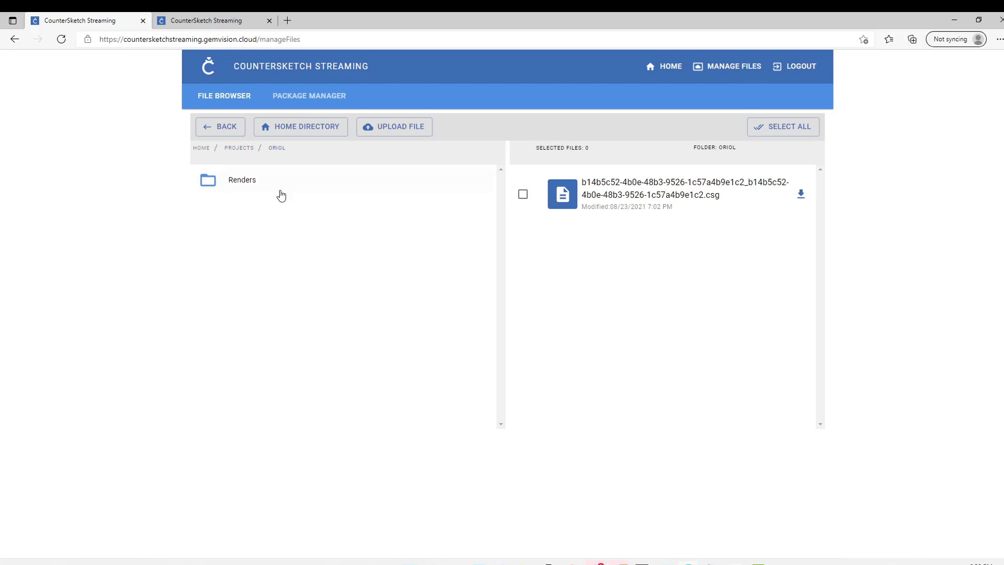
left_click(407, 129)
left_click(497, 348)
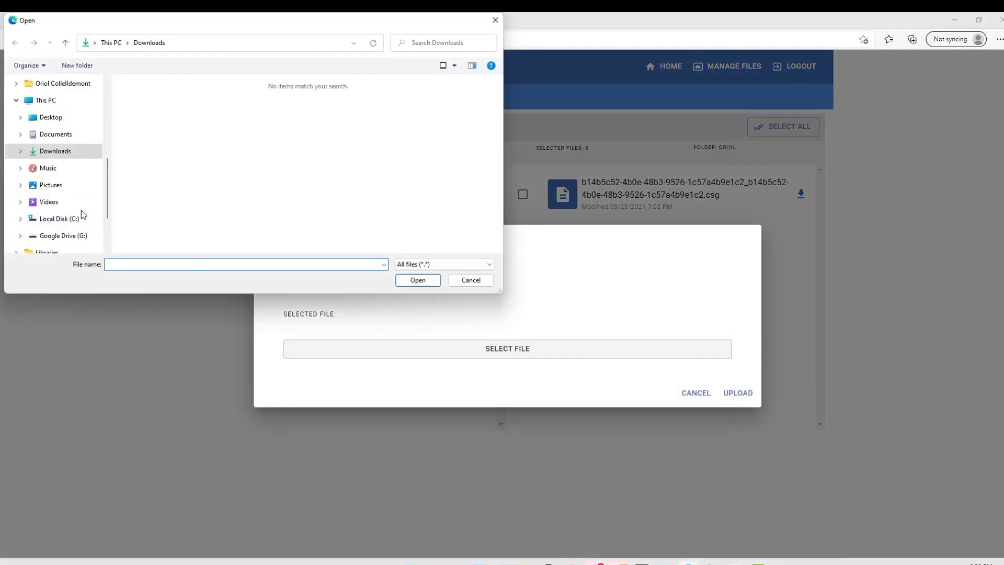
left_click(46, 119)
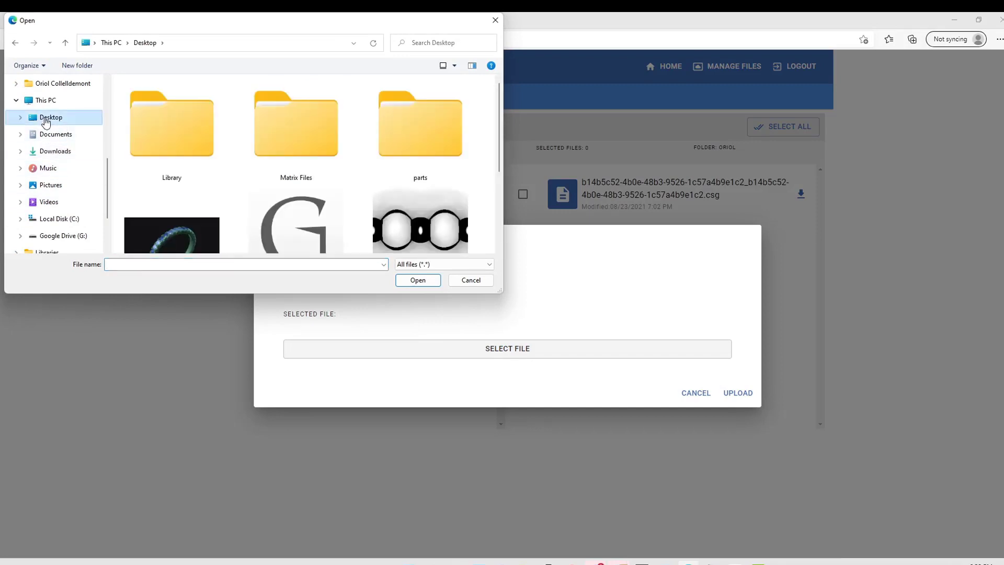
scroll(199, 209, "down", 1)
left_click(204, 225)
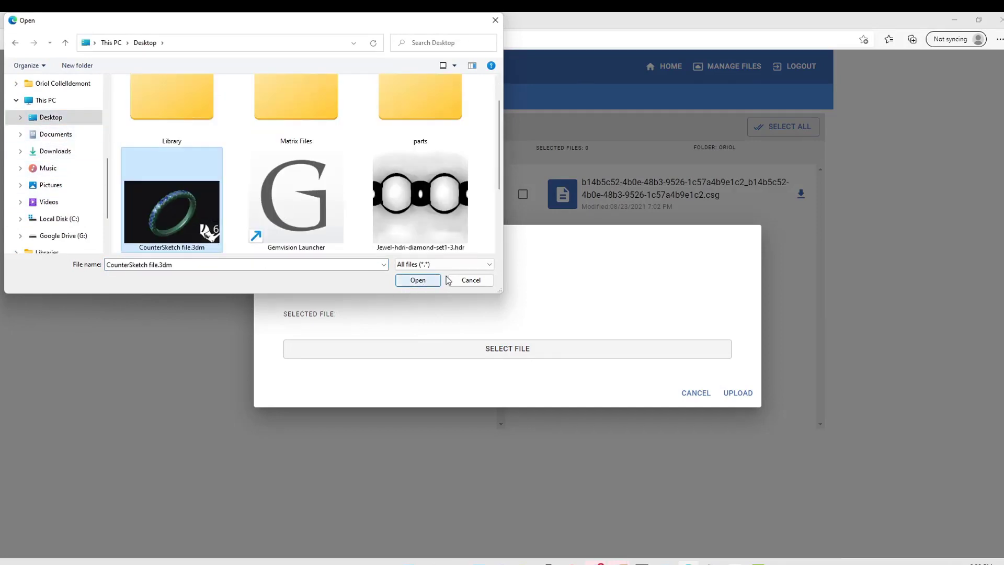
left_click(422, 280)
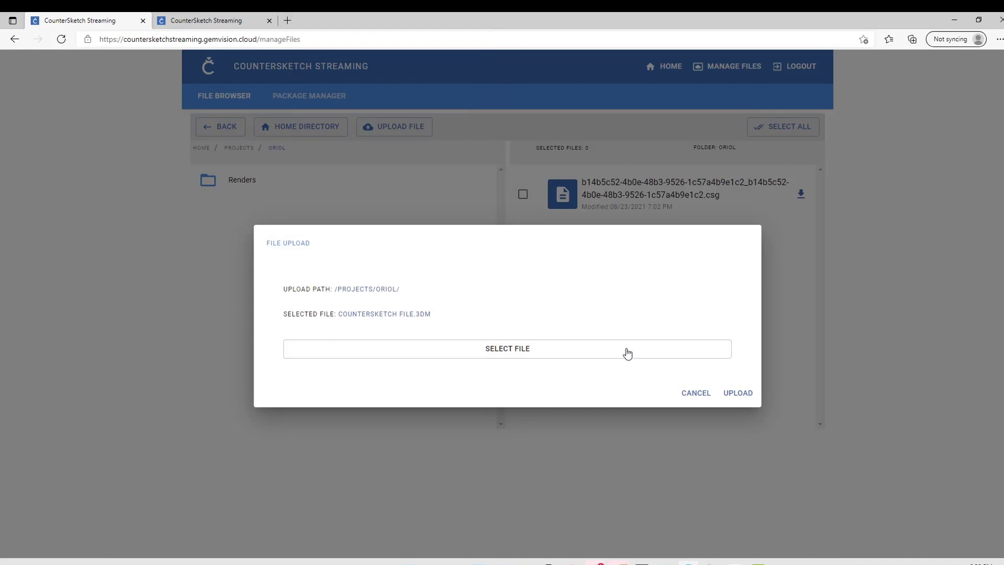
left_click(736, 393)
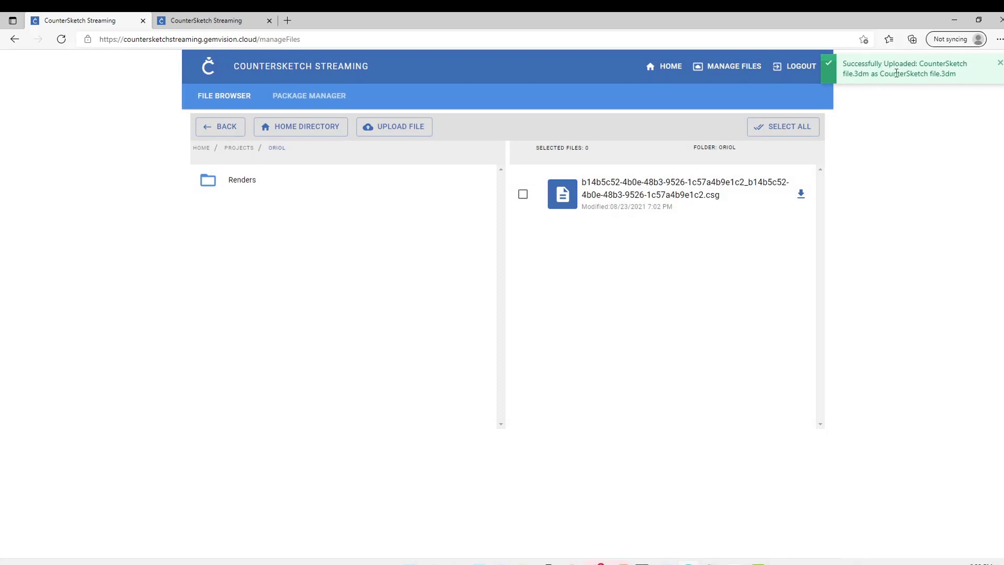
- Dismiss the 'Successfully Uploaded' notice and switch to the ring design catalogue tab
left_click(999, 64)
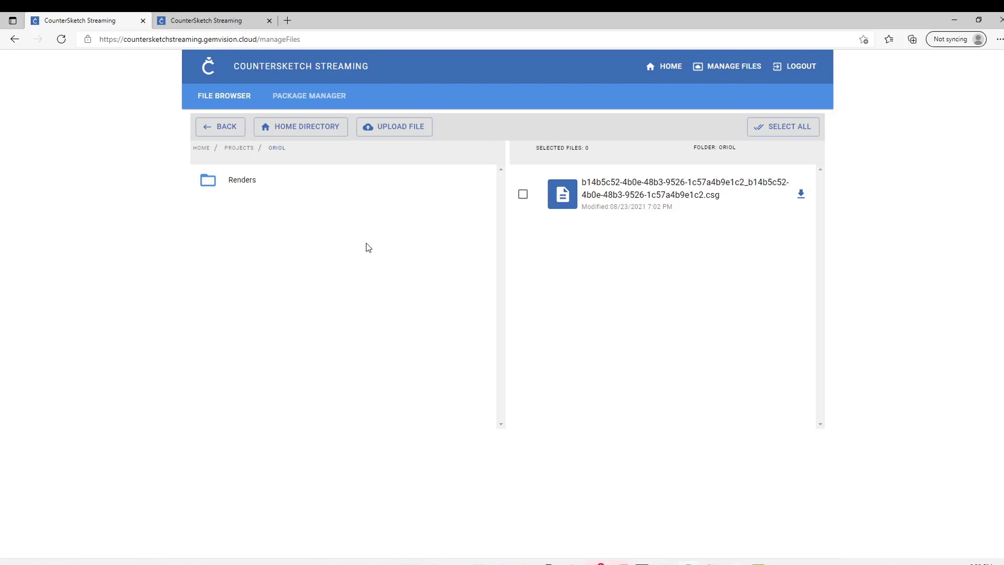
left_click(233, 22)
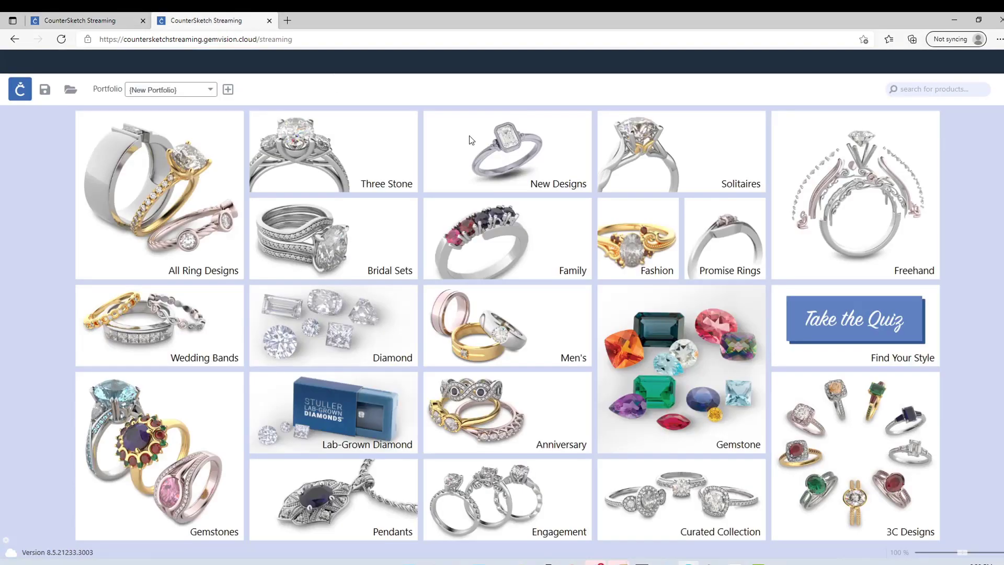
- Start a Freehand design and begin adding a new part under User Parts
left_click(836, 207)
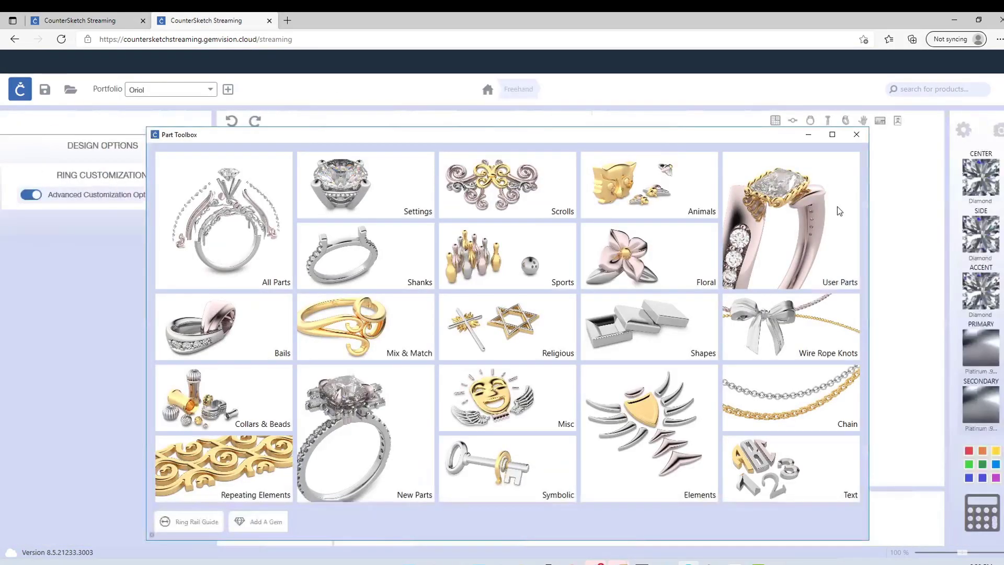
left_click(835, 206)
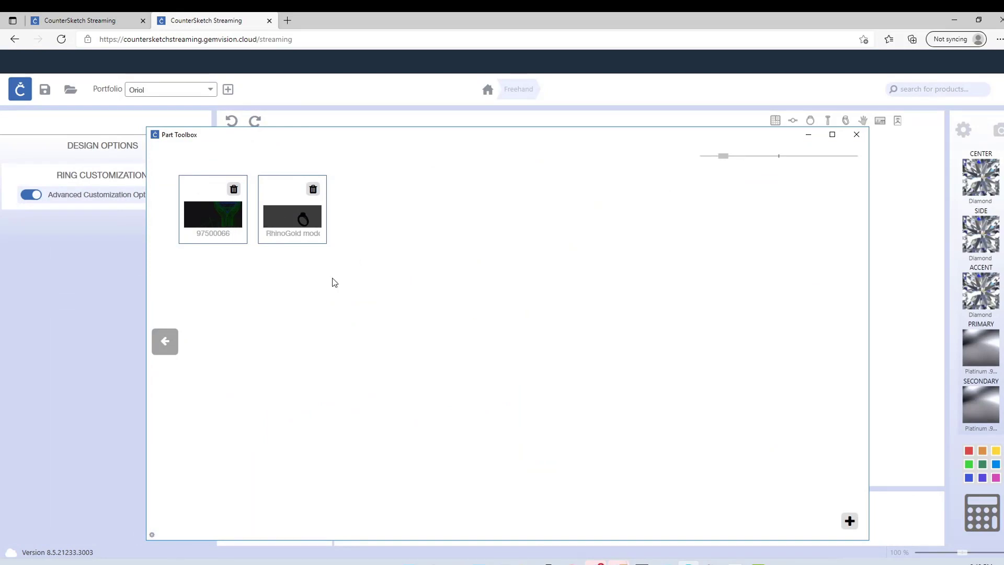
left_click(850, 521)
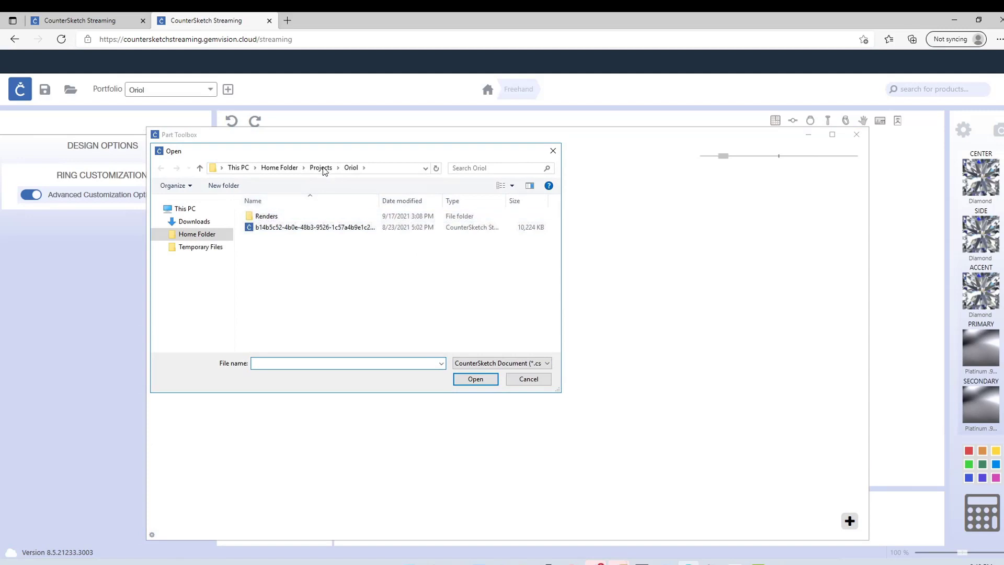
- Add CounterSketch file from Projects/Oriol as a Rhino Document (*.3dm) user part
left_click(288, 167)
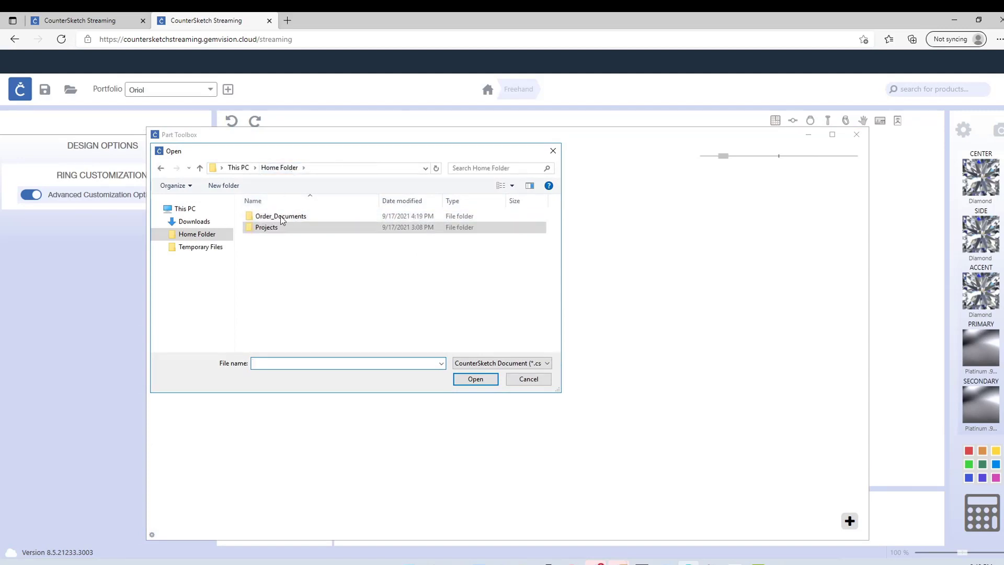
double_click(267, 228)
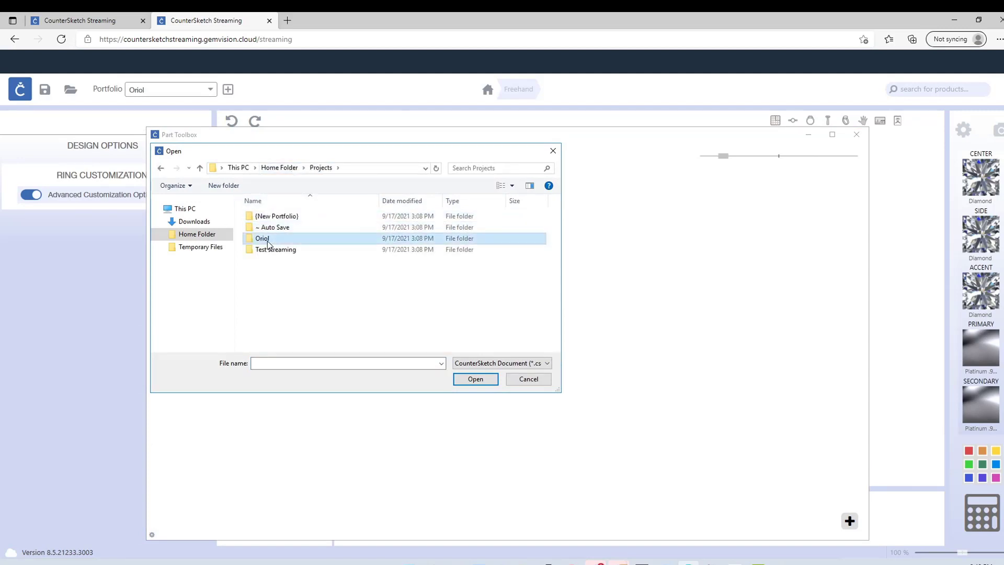
double_click(268, 239)
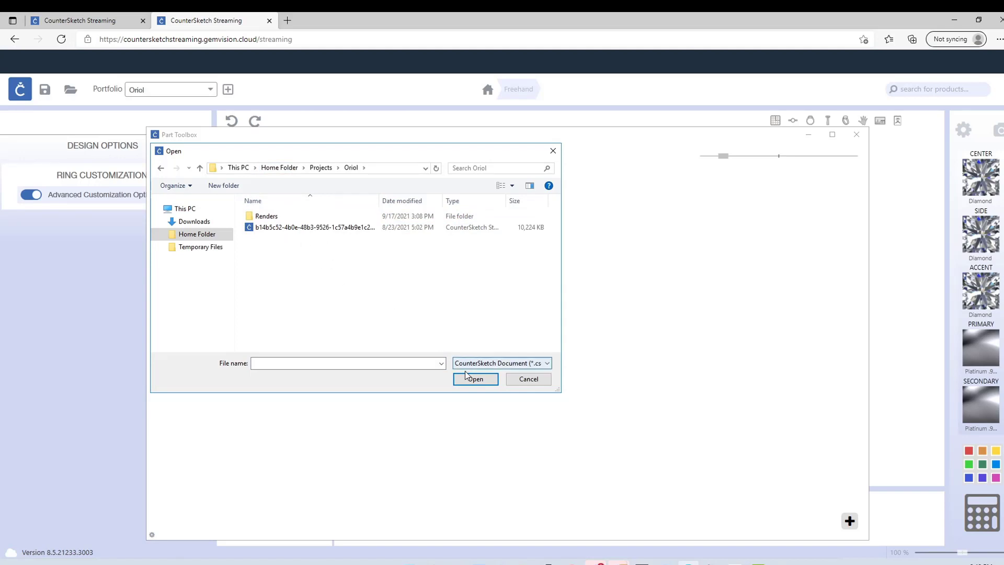
left_click(506, 365)
left_click(503, 383)
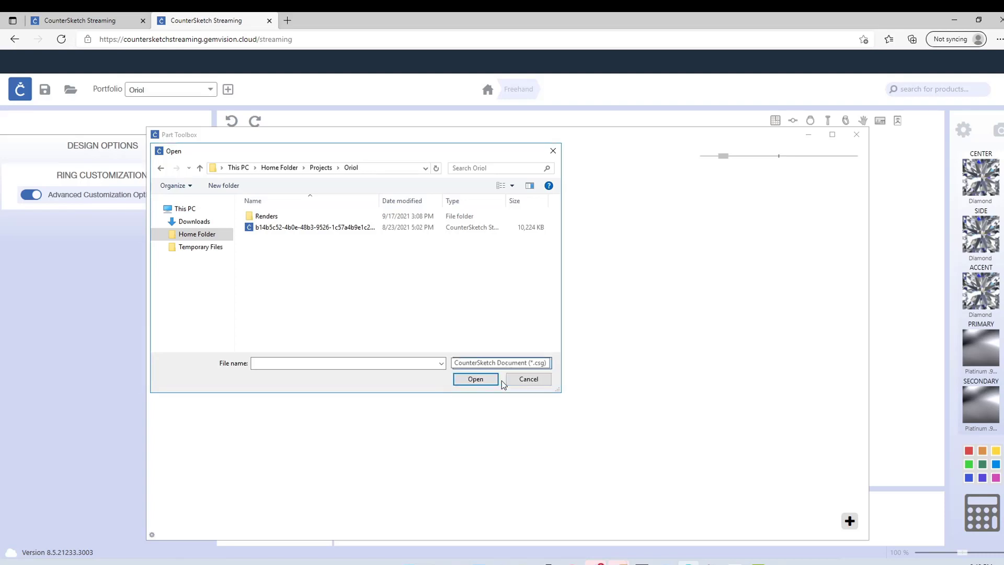
left_click(296, 228)
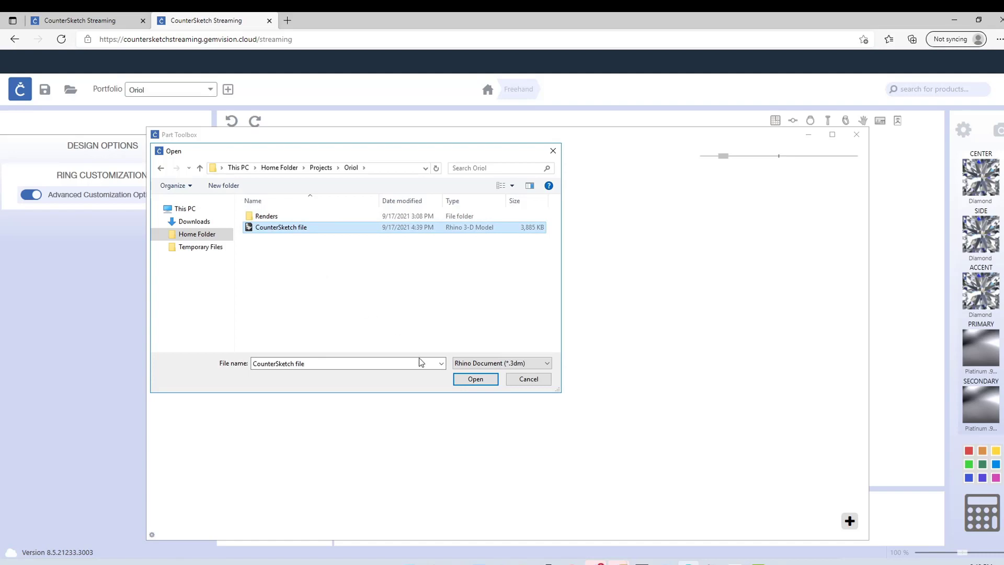
left_click(475, 378)
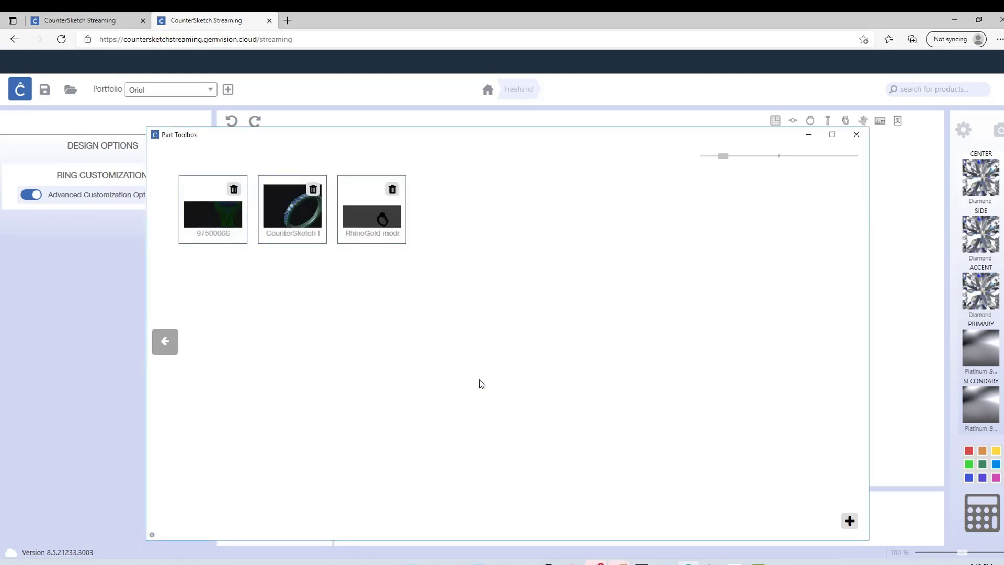
- Place the CounterSketch file ring part into the Freehand workspace and orbit around it
left_click(302, 212)
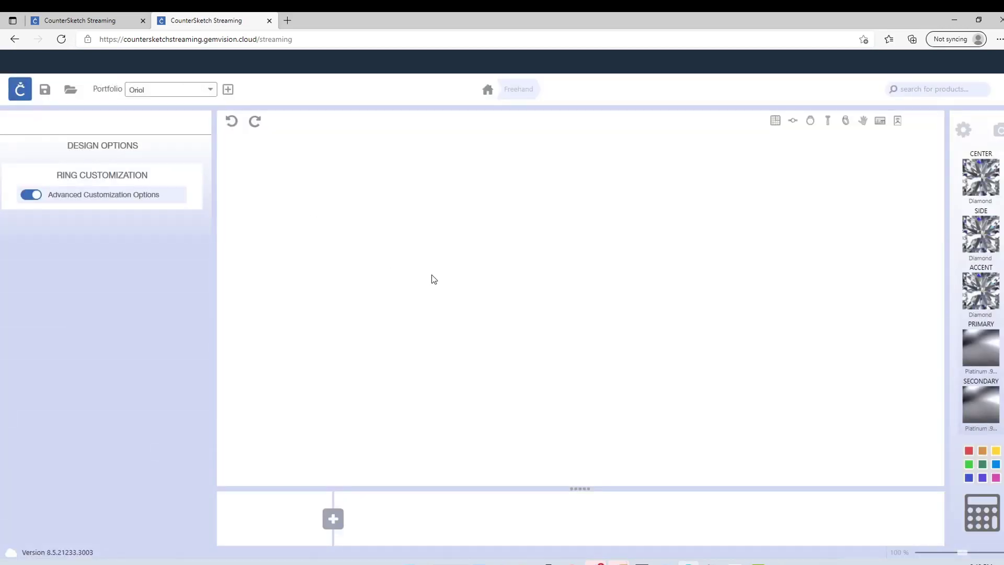
left_click_drag(448, 358, 643, 394)
left_click(695, 376)
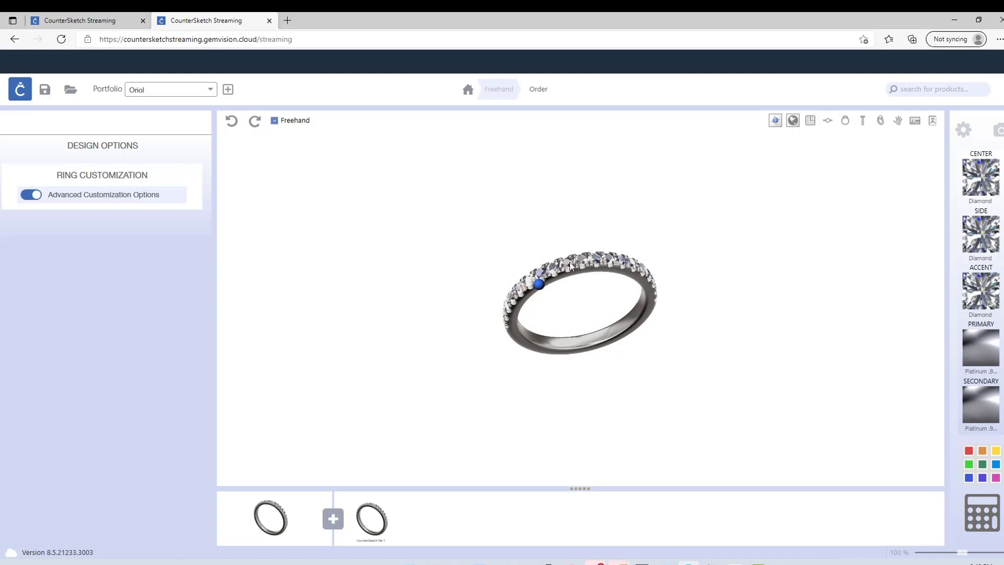
- Set center stones to Ruby, side stones to pink Topaz, accent stones to pink Diamond
left_click(981, 180)
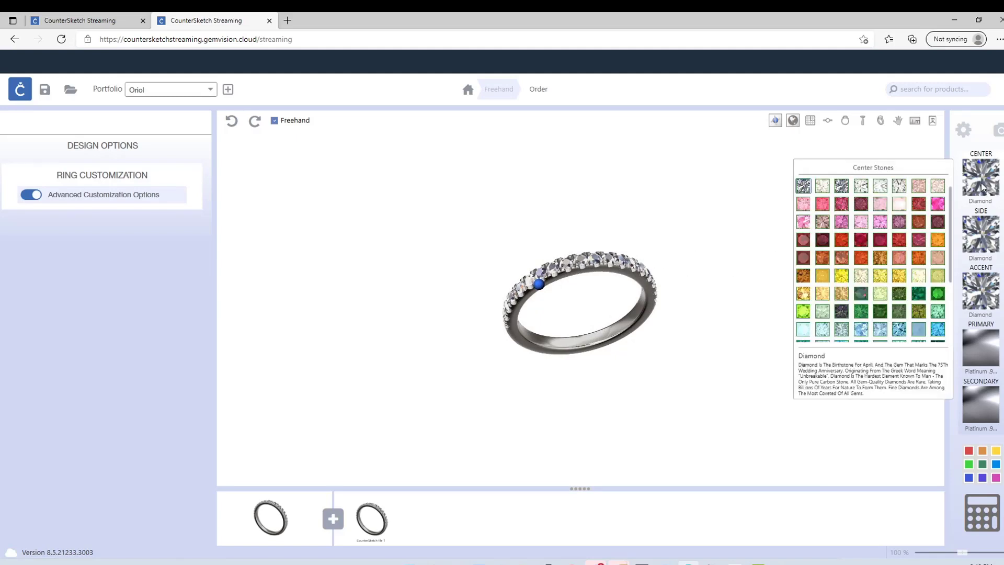
left_click(863, 244)
left_click(997, 235)
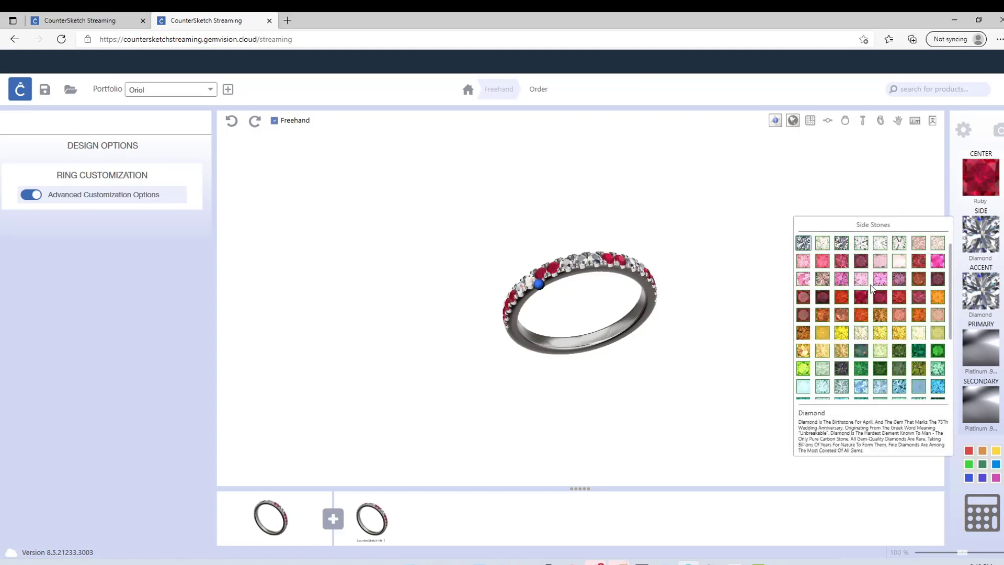
left_click(862, 279)
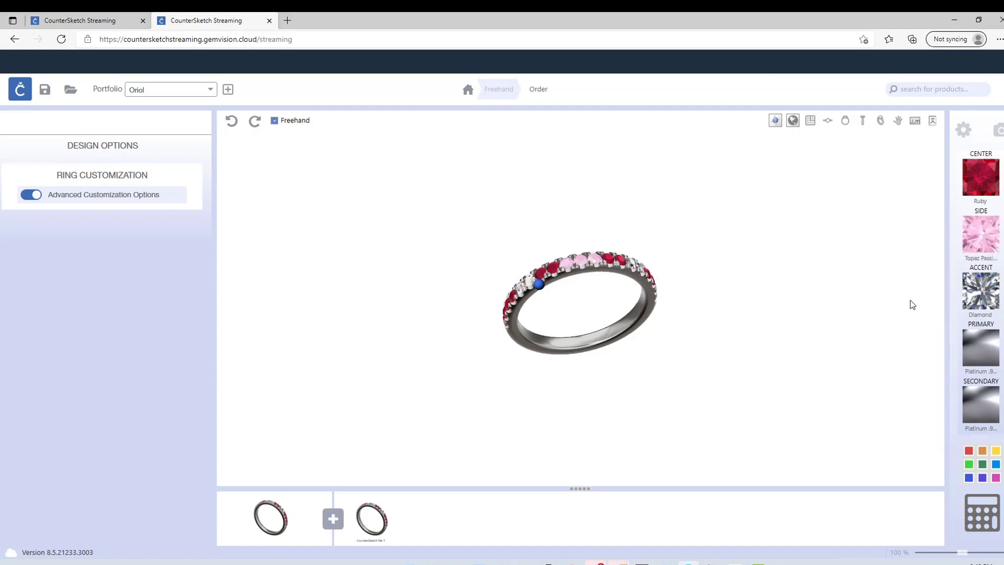
left_click(978, 294)
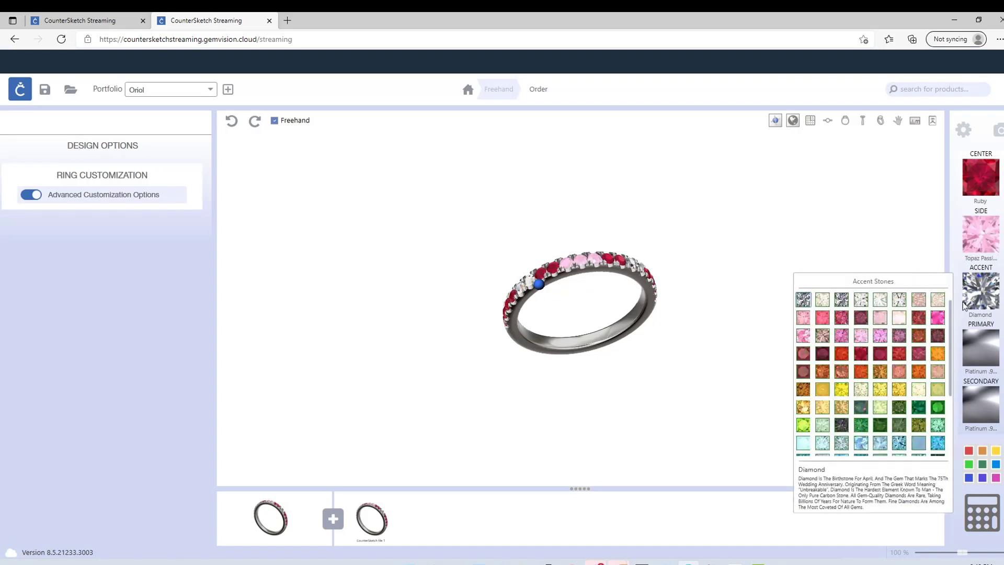
left_click(826, 321)
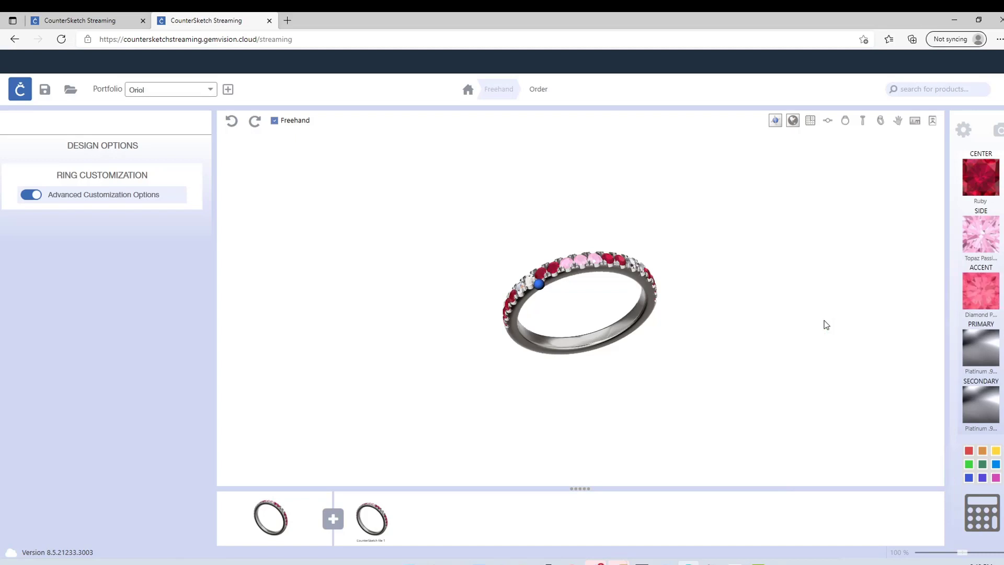
left_click_drag(673, 321, 585, 319)
left_click_drag(677, 320, 769, 308)
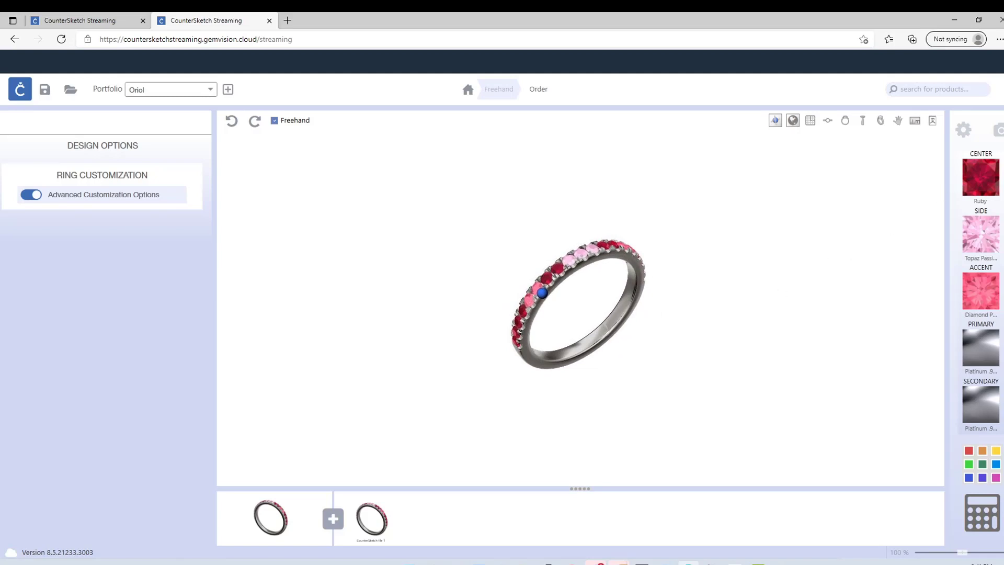
- Render the ring at 600 x 600 with V-Ray and close the frame buffer
left_click(1000, 131)
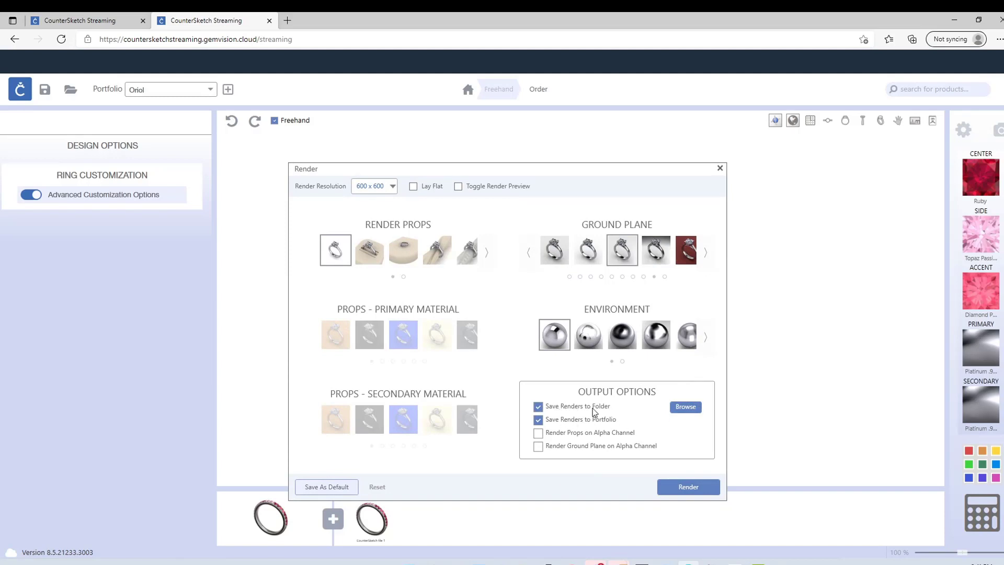
left_click(689, 487)
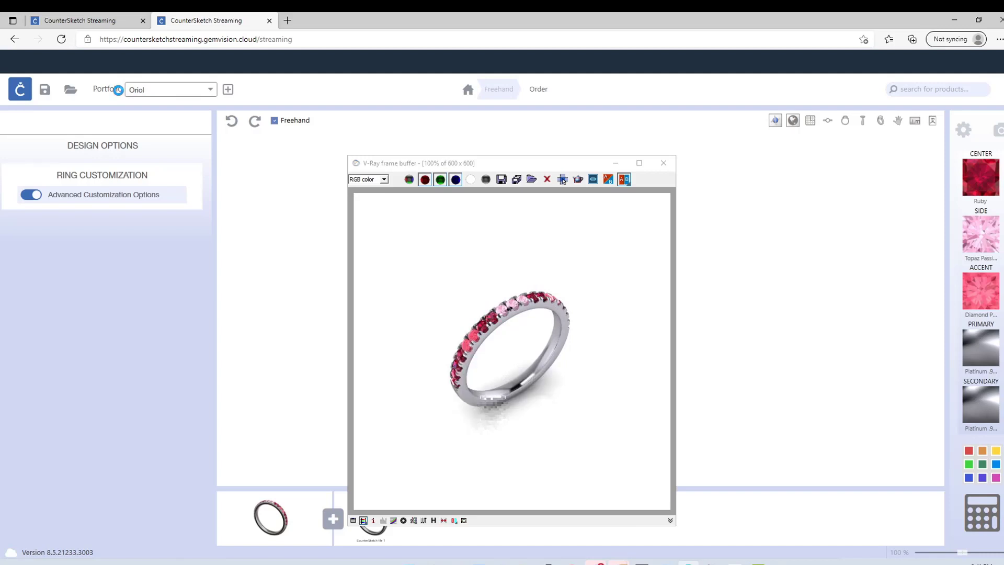
left_click(664, 164)
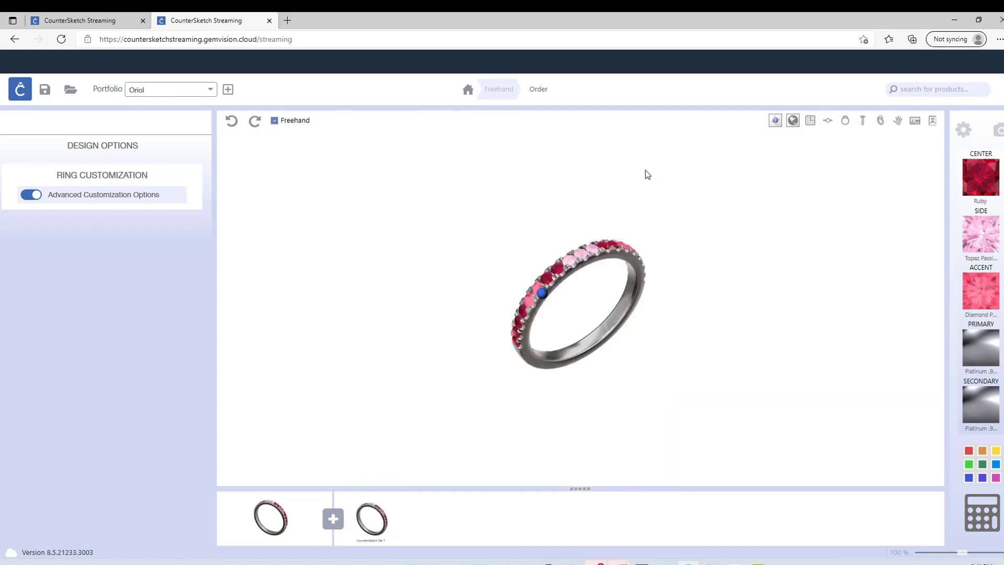
- Render the ring edge-on and from a three-quarter front view, then return to the file browser tab
left_click_drag(522, 369, 603, 327)
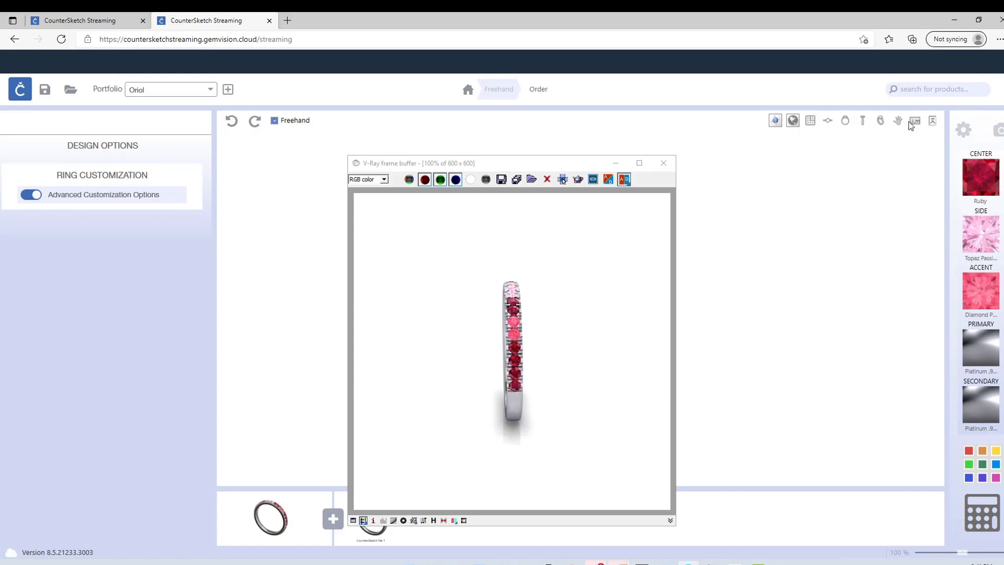
left_click(663, 163)
left_click_drag(643, 322, 522, 382)
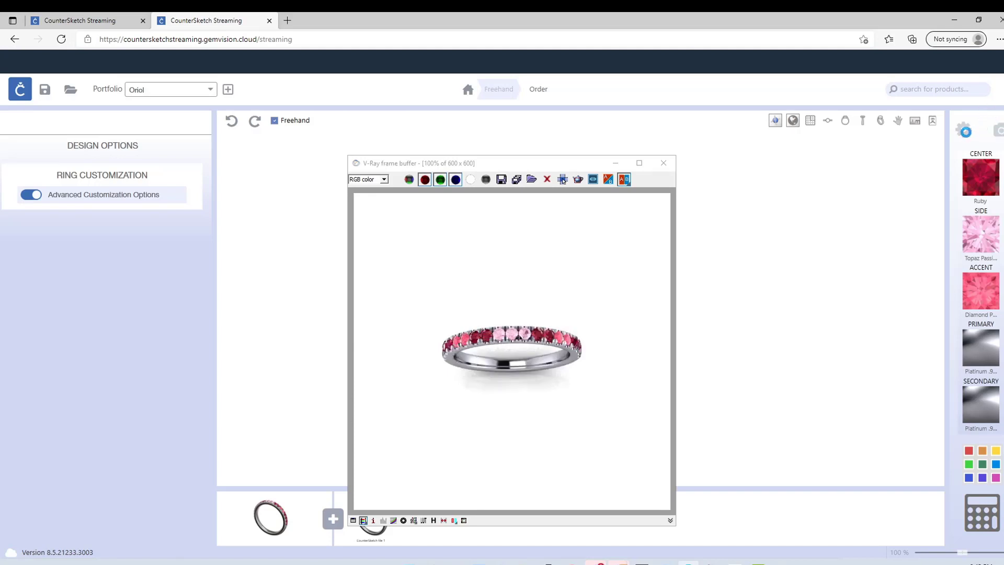
left_click(664, 164)
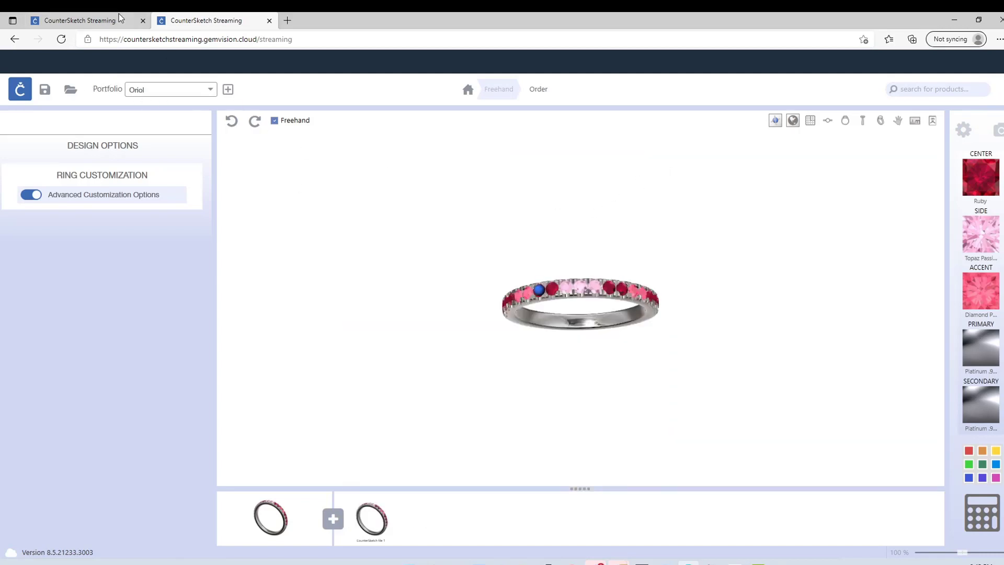
left_click(99, 22)
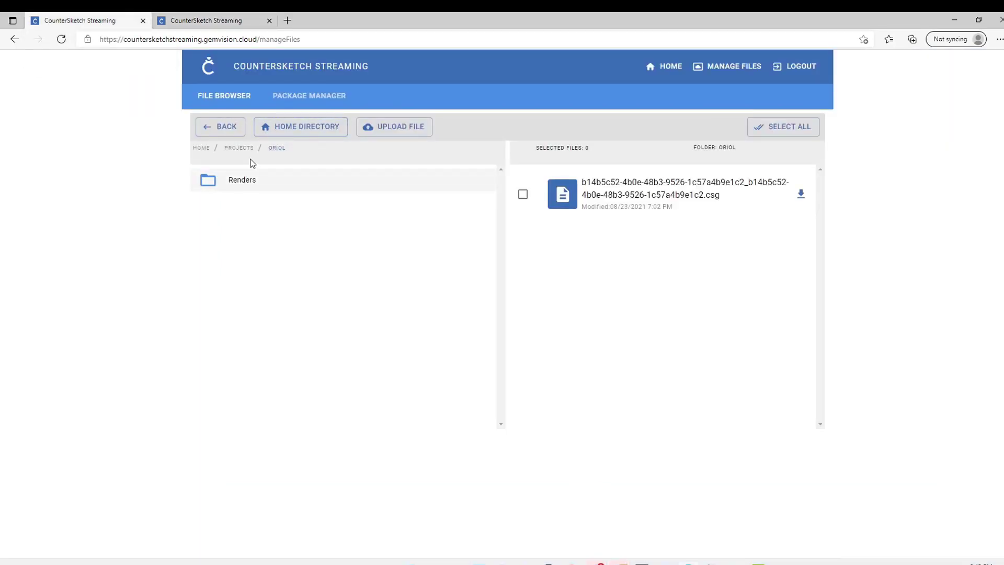
- Go from Projects into the Oriol project's Renders folder and look over its renders
left_click(238, 148)
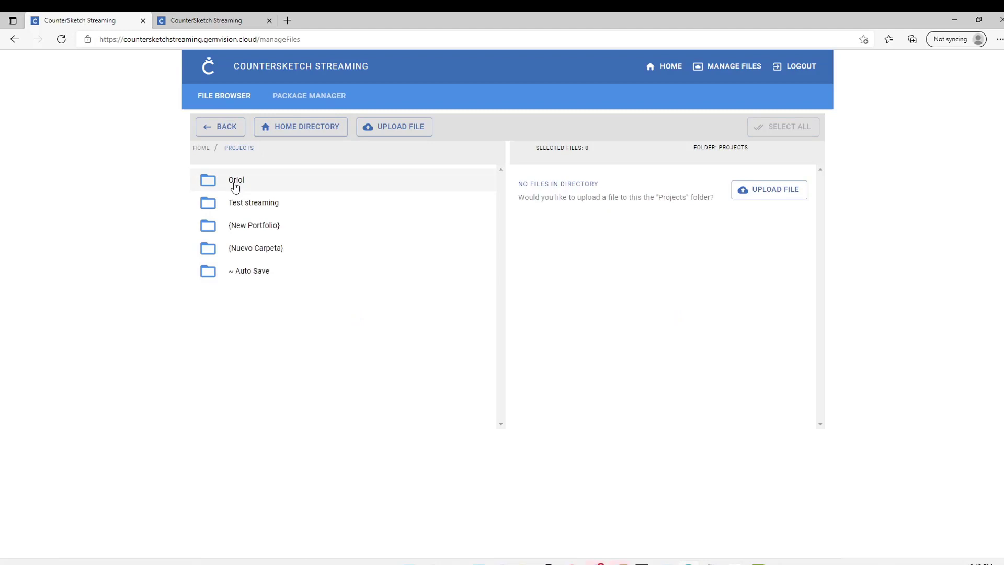
left_click(234, 183)
left_click(247, 183)
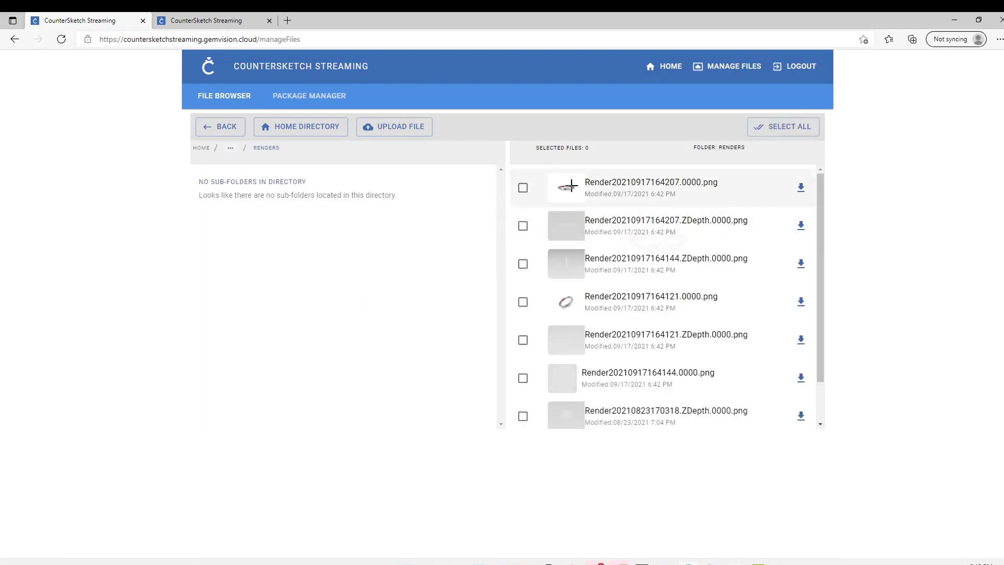
mouse_move(571, 185)
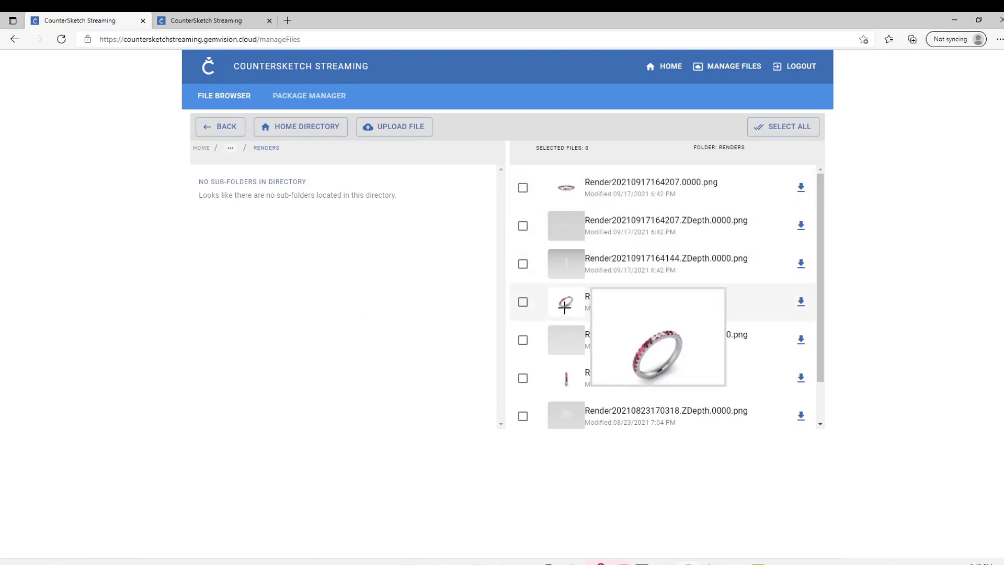
mouse_move(565, 373)
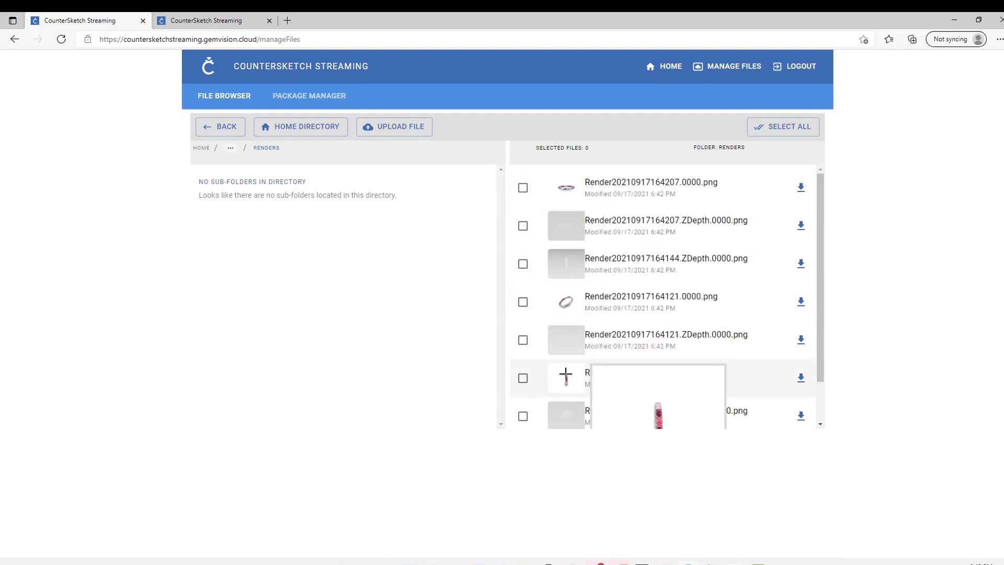
scroll(565, 373, "down", 1)
scroll(651, 300, "up", 1)
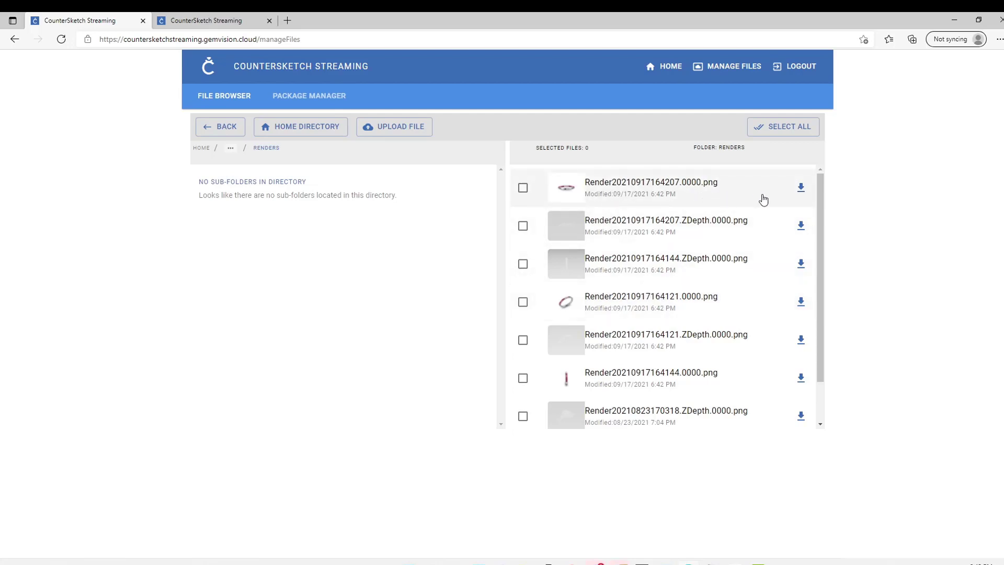
- Download renders 164207 and 164121, and mark the 164207, 164121 and 164144 PNGs for packaging
left_click(800, 188)
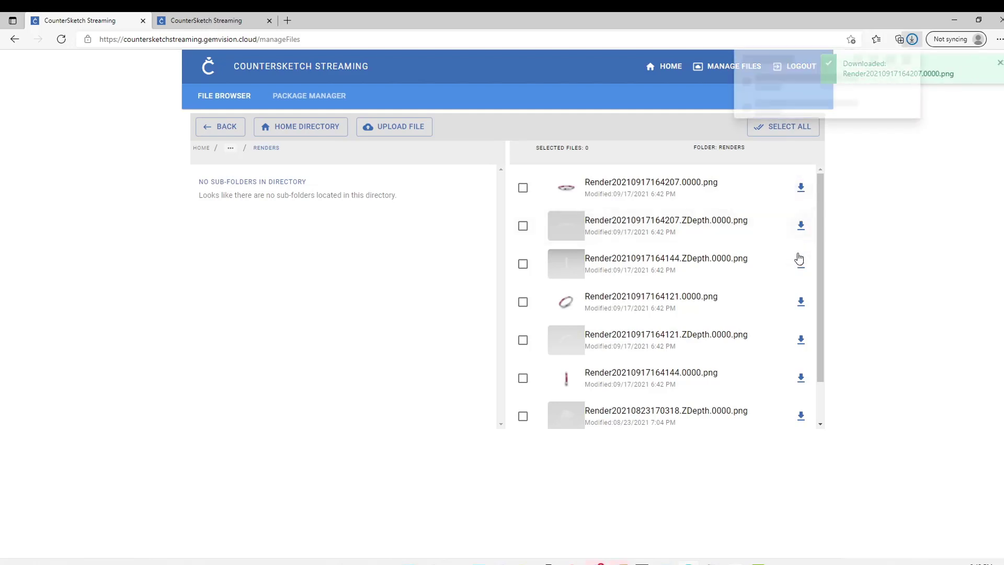
left_click(800, 302)
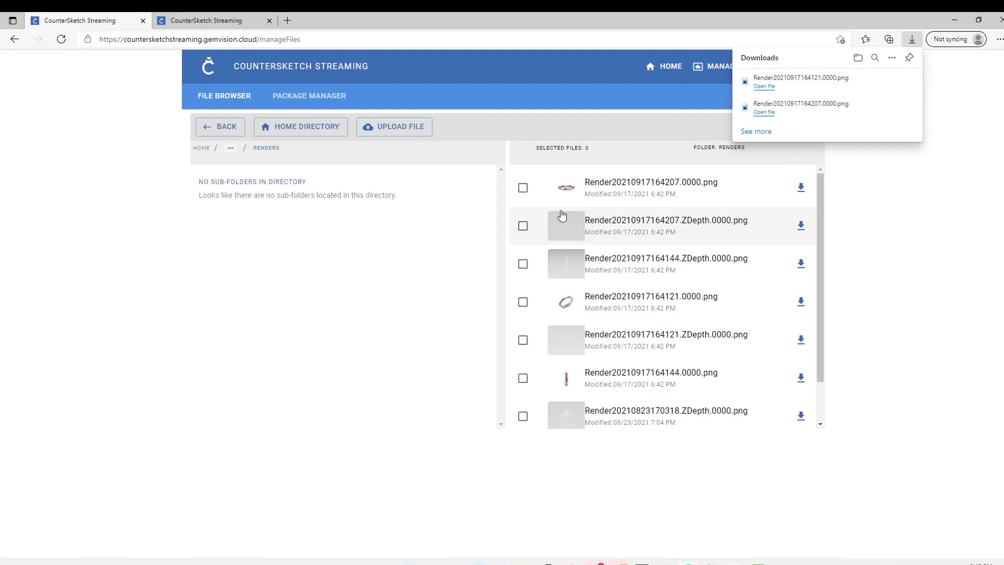
left_click(523, 188)
left_click(522, 303)
left_click(523, 380)
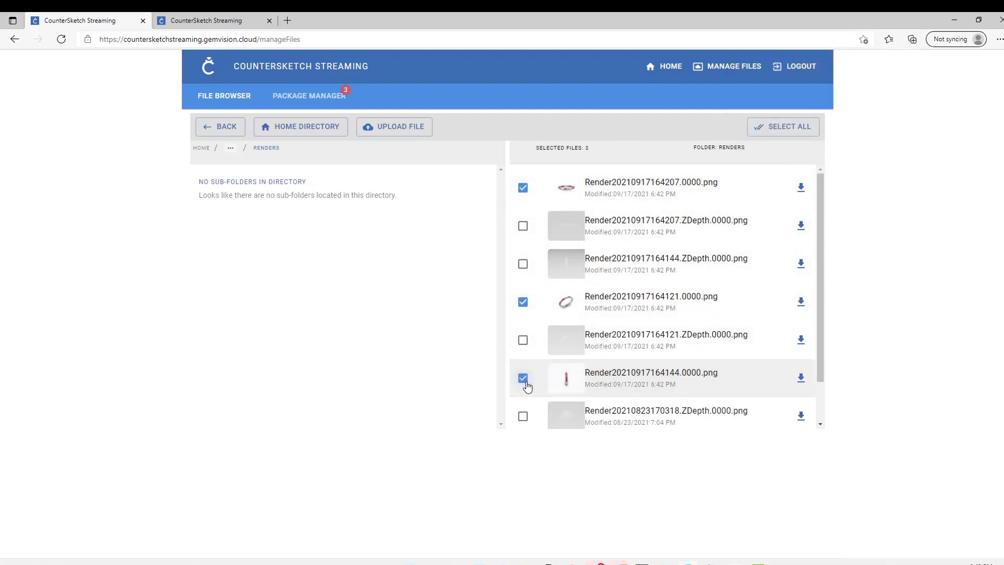
- Archive the three selected renders as package '03' and download it as 03.zip
left_click(309, 100)
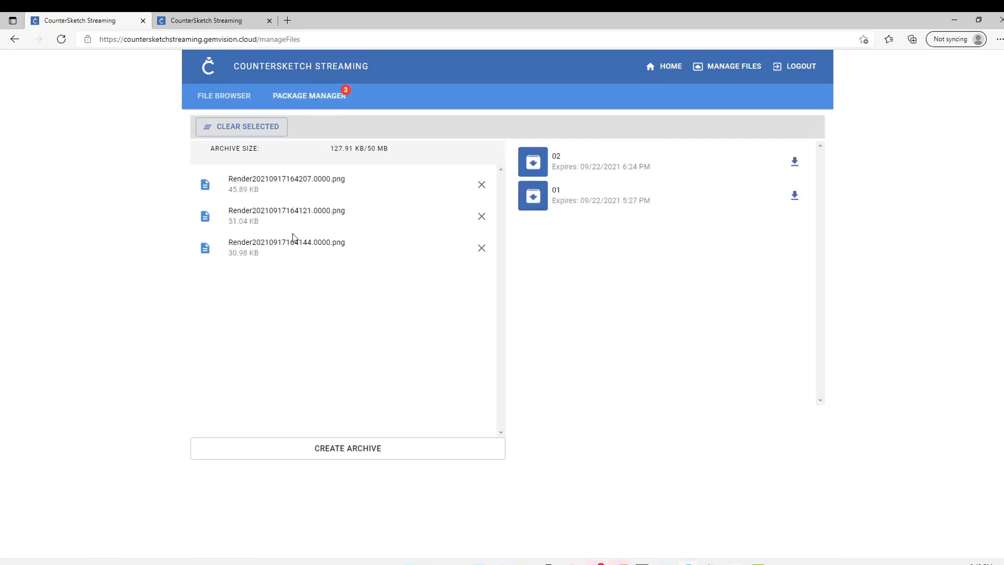
left_click(358, 449)
left_click(444, 318)
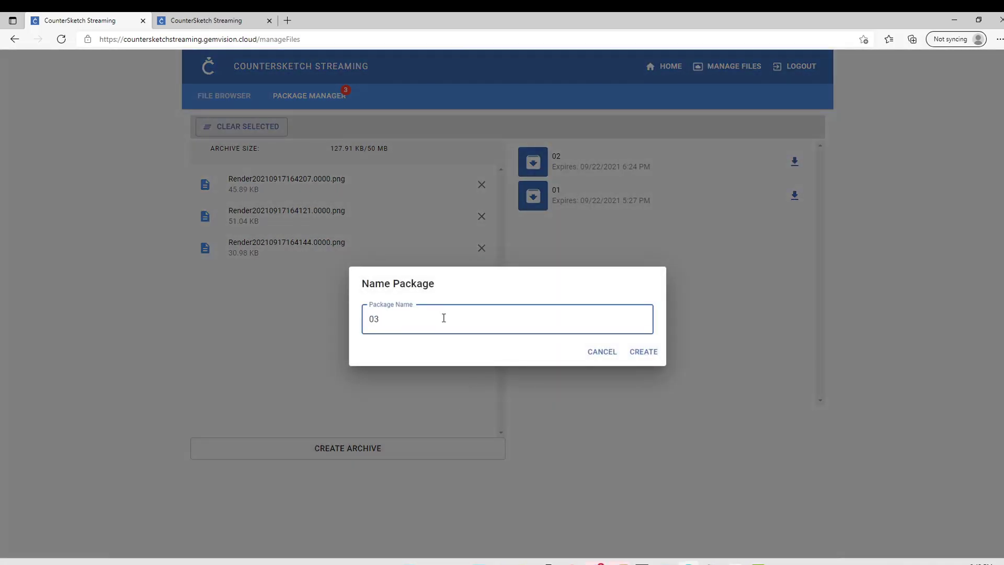
left_click(644, 352)
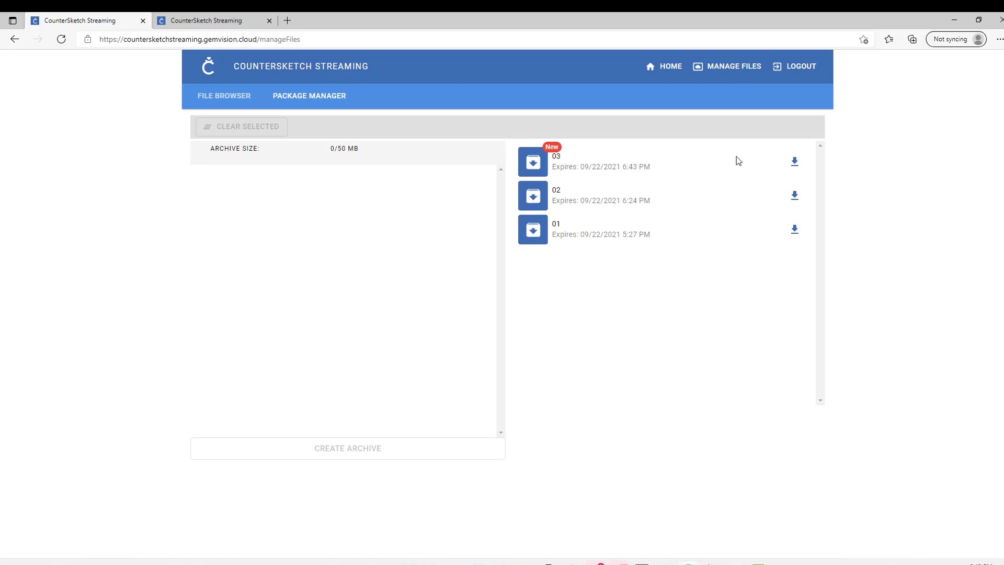
left_click(795, 162)
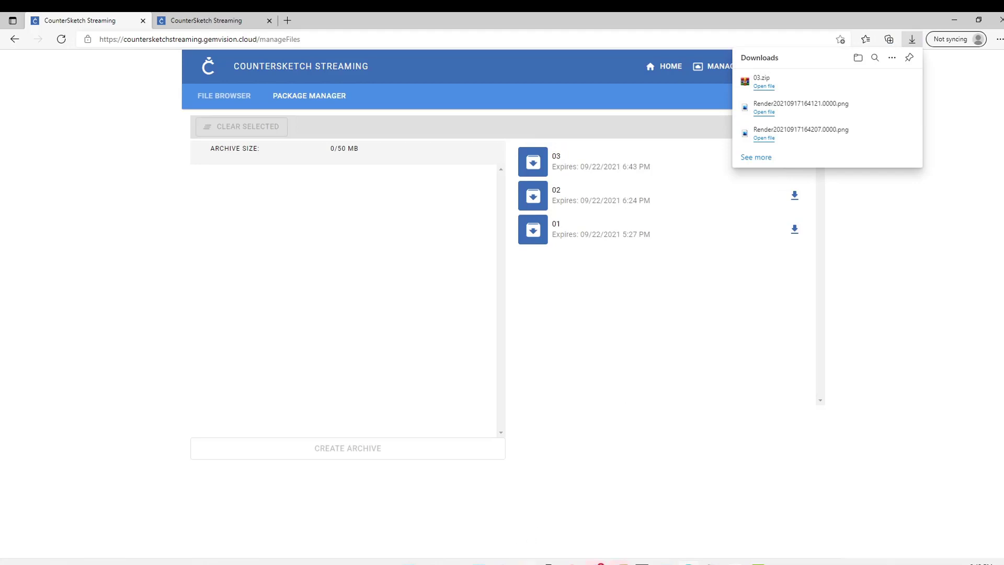
- Open the Downloads folder in File Explorer
left_click(544, 563)
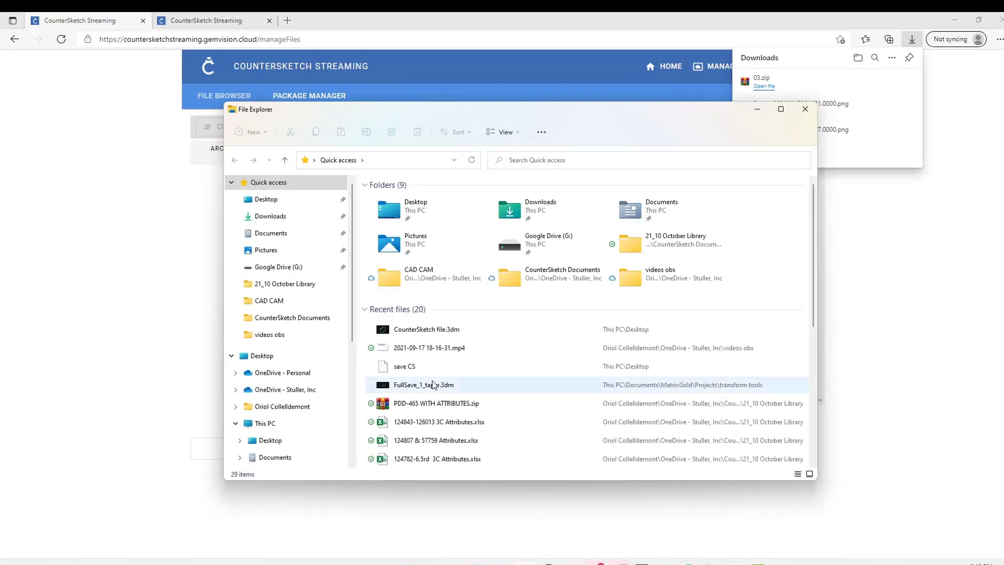
left_click(538, 203)
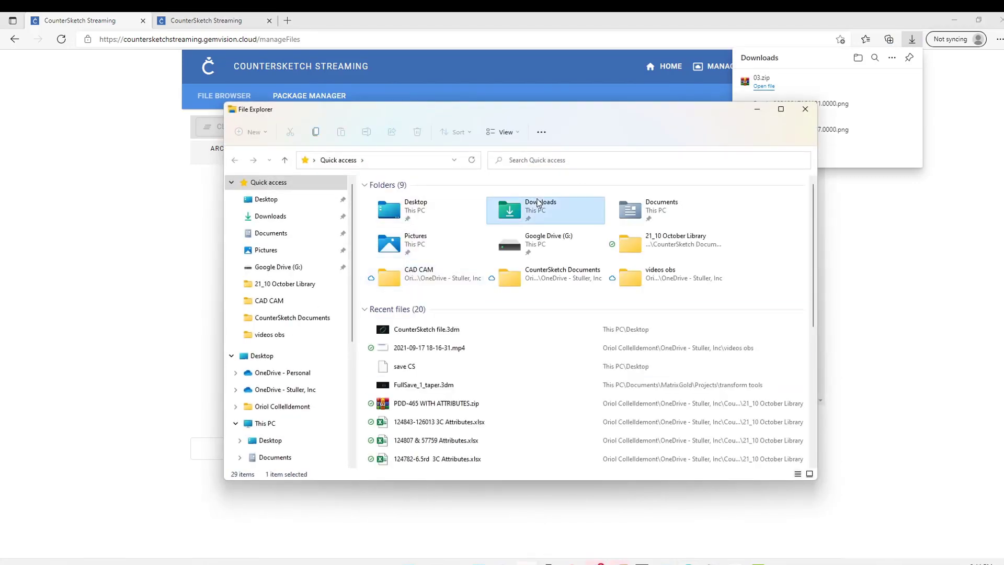
double_click(538, 203)
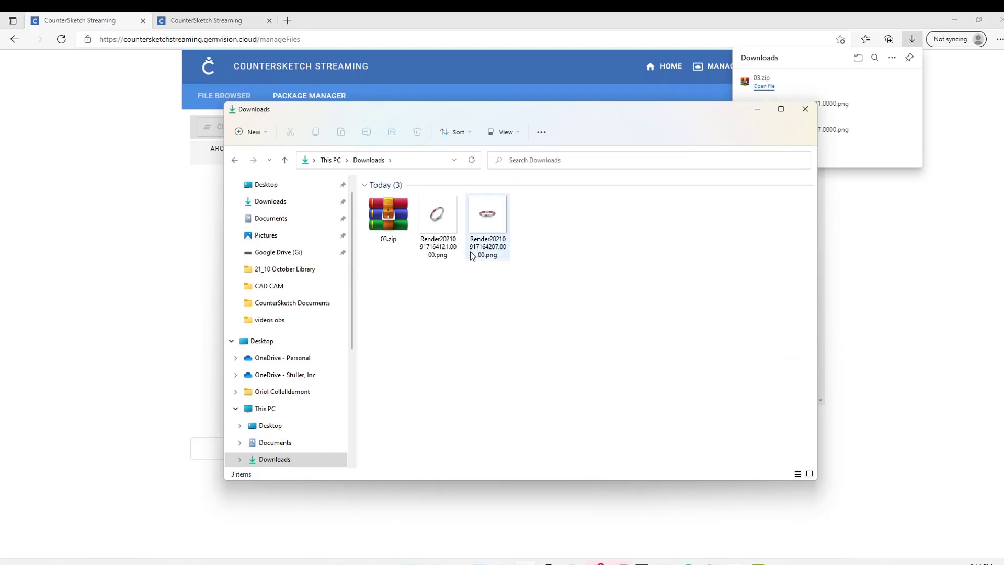
- Preview the 164207 and 164121 render PNGs in Photos, then open 03.zip
double_click(496, 226)
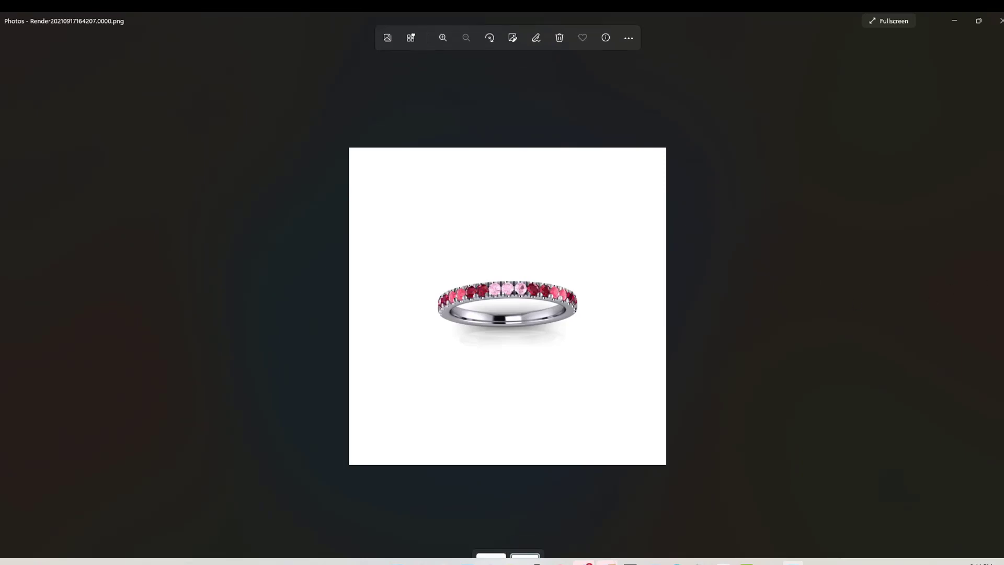
left_click(1000, 21)
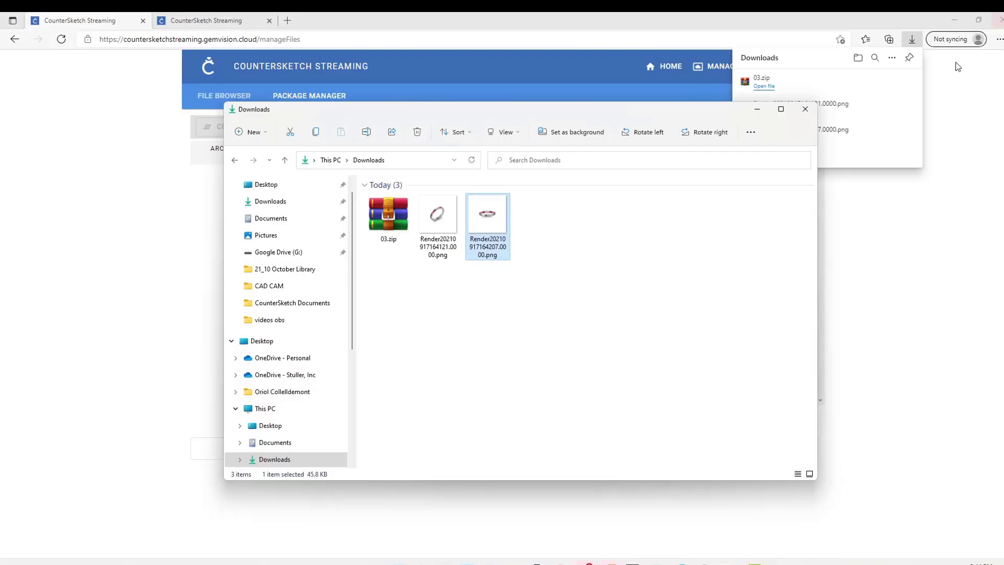
double_click(435, 217)
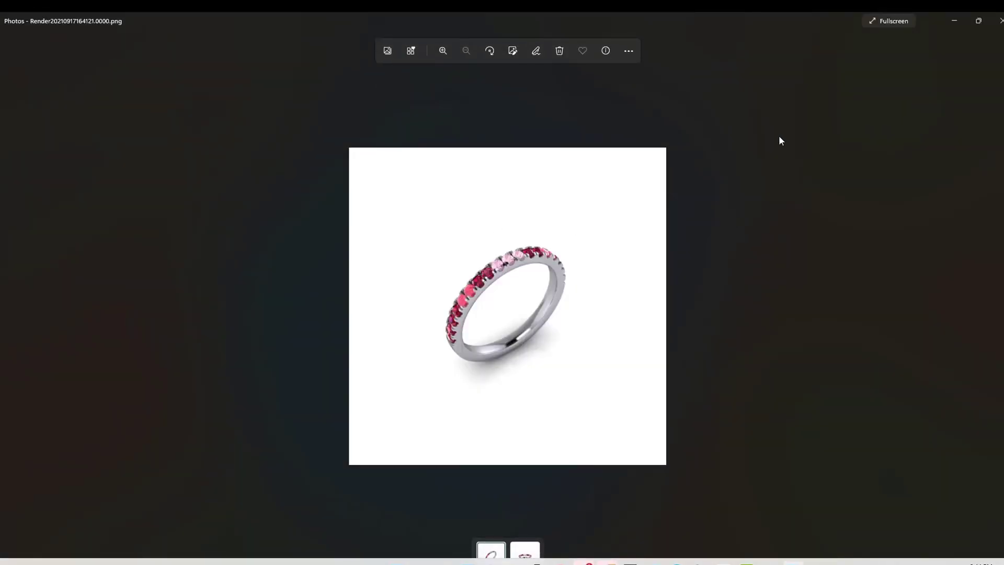
left_click(1000, 21)
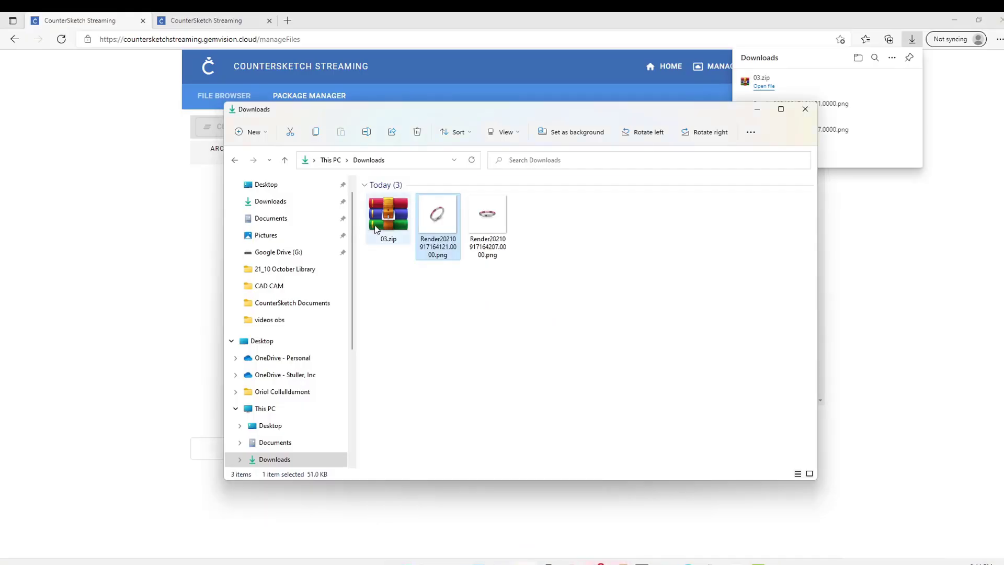
left_click(393, 223)
double_click(393, 222)
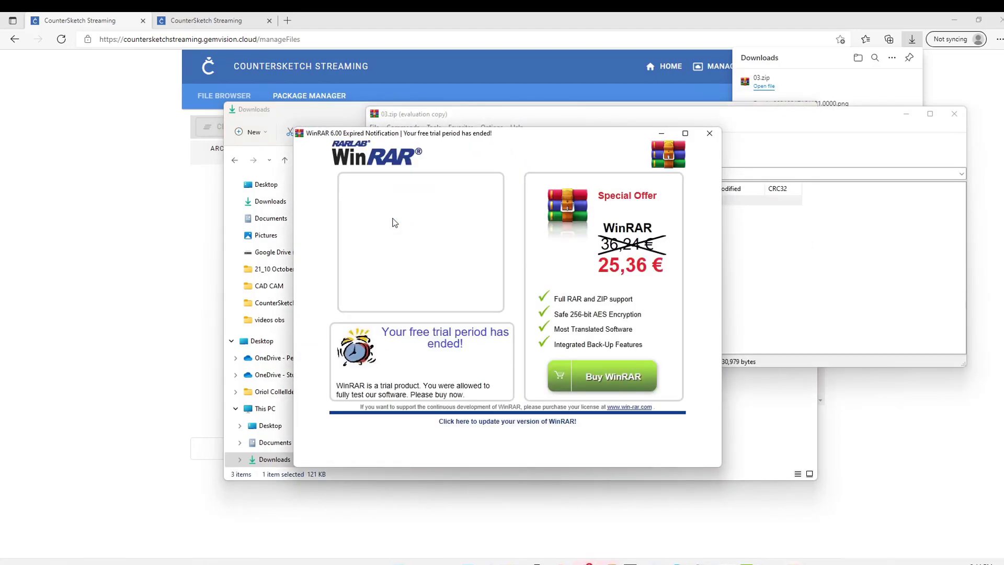
- Confirm 03.zip's 03 folder holds the three render PNGs, then close WinRAR and bring the browser forward
left_click(708, 129)
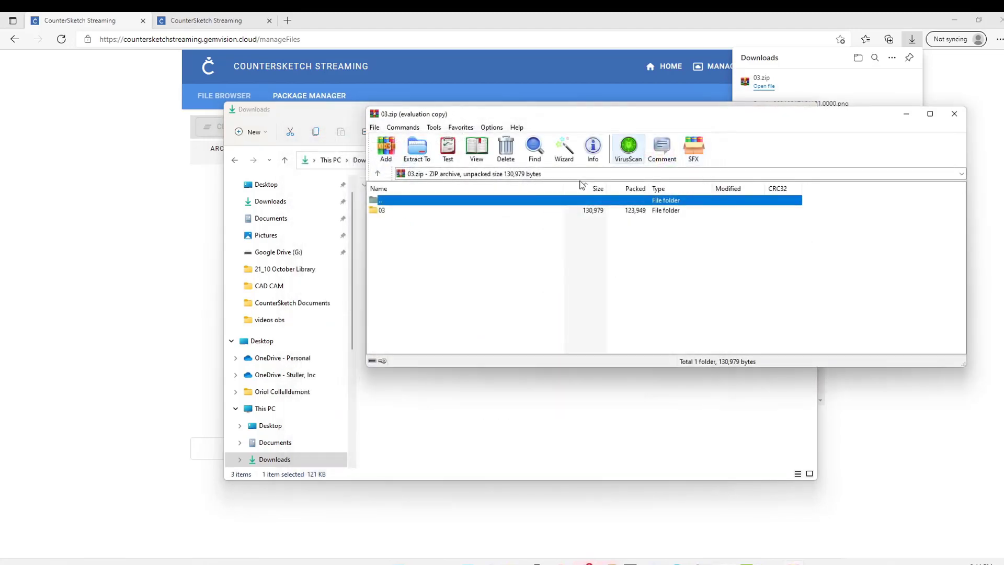
double_click(387, 211)
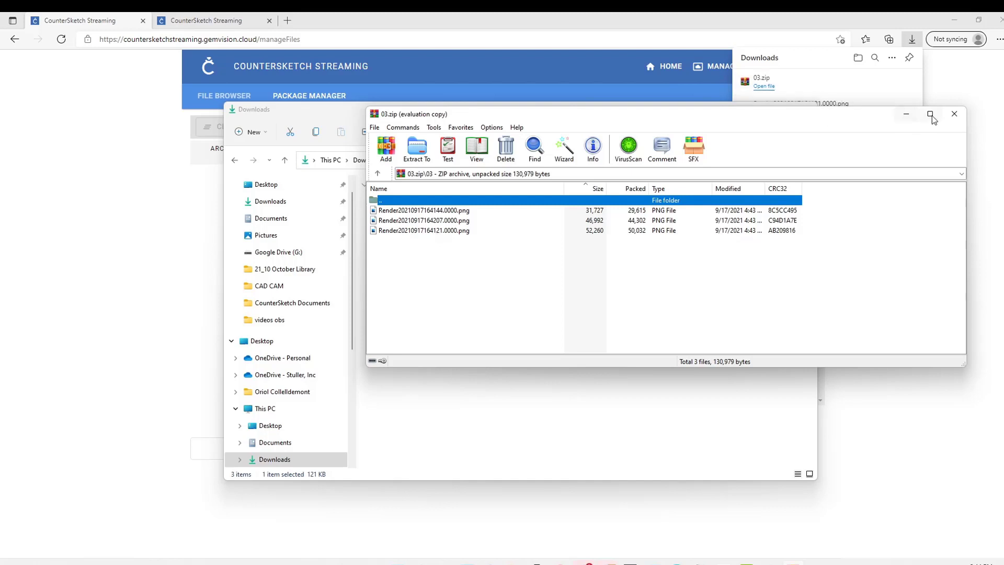
left_click(954, 113)
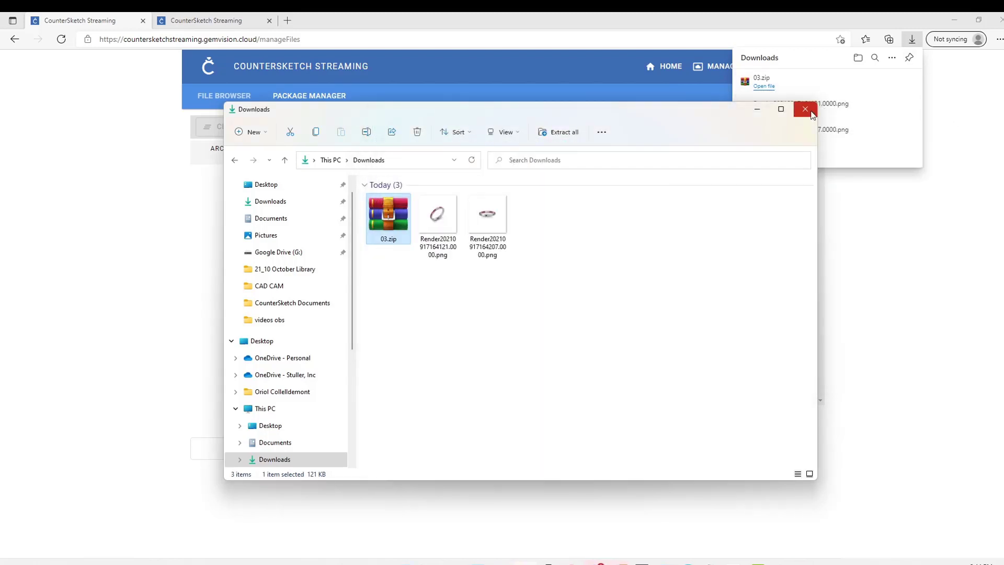
left_click(833, 93)
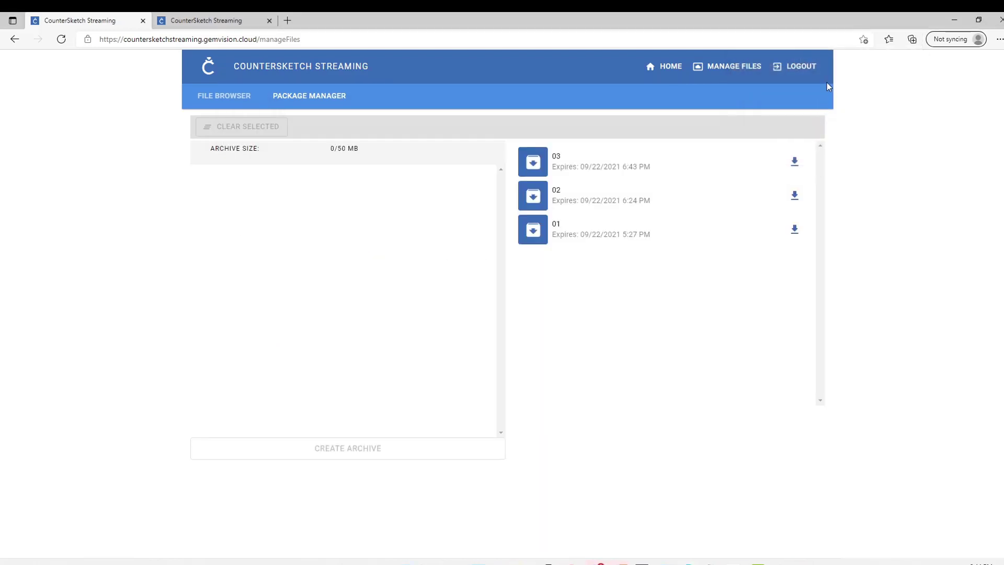
- In the ring viewer, set the primary metal to 18KR rose gold and rotate to inspect it
left_click(210, 23)
left_click_drag(479, 298, 579, 296)
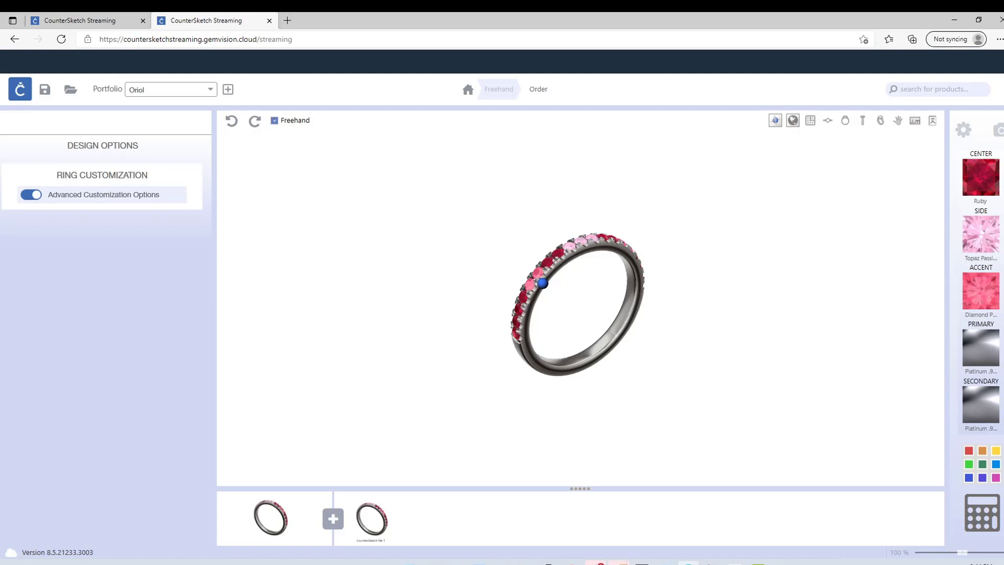
left_click(975, 354)
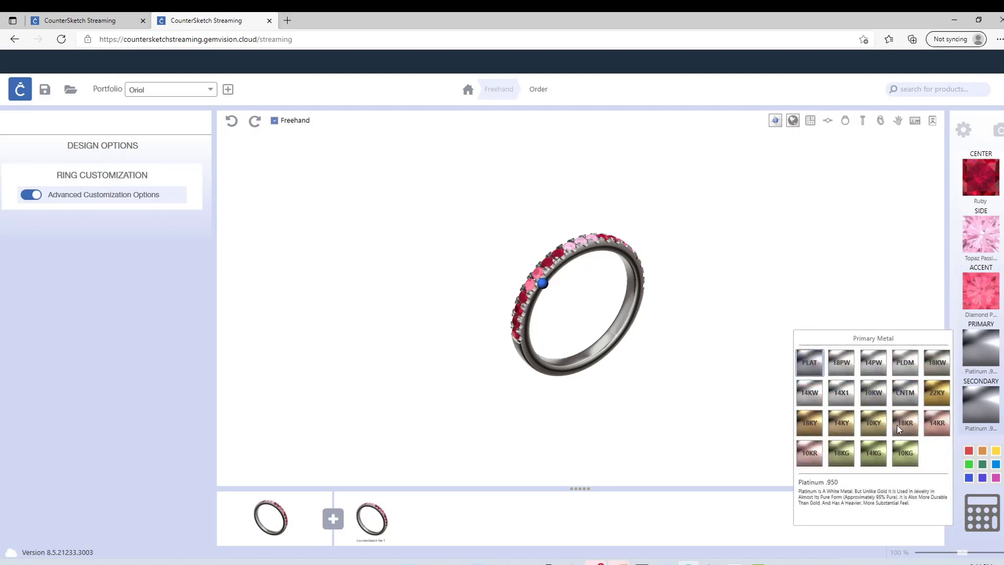
left_click(912, 423)
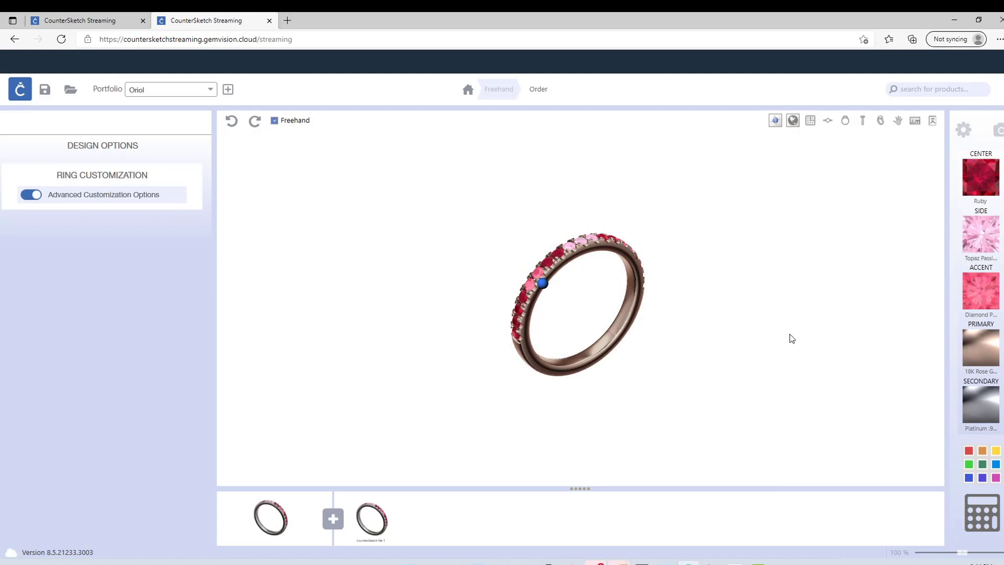
left_click_drag(738, 336, 460, 307)
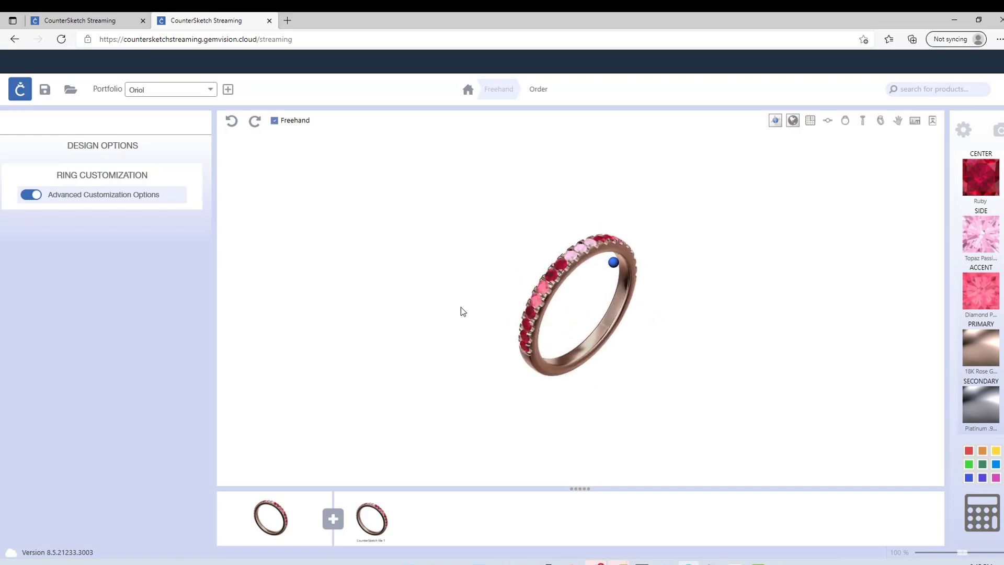